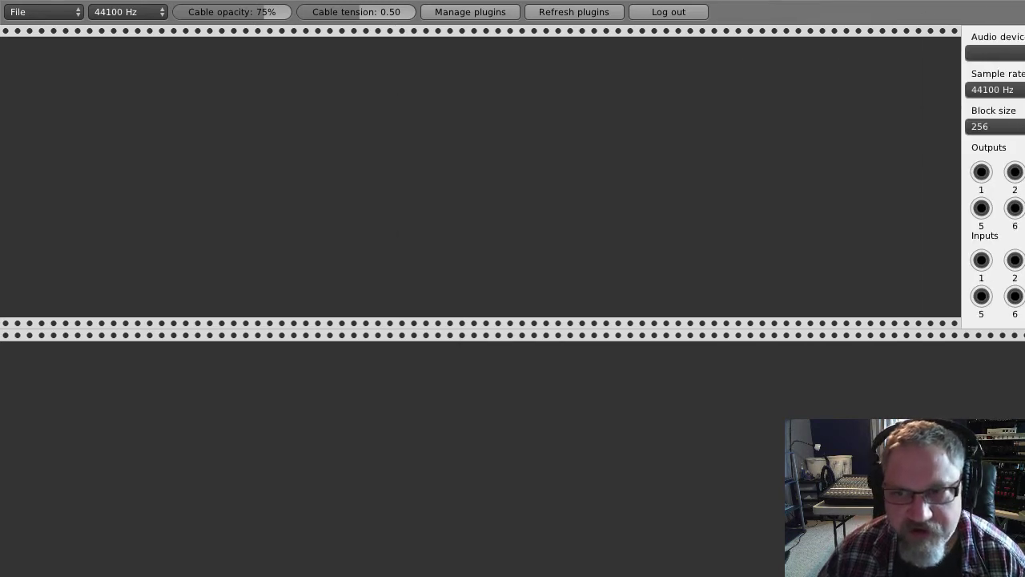
Step: Set the audio interface's device to Windows WASAPI: Line 1/2 (M-Audio MobilePre) (0 in, 2 out)
{"action": "left_click", "coordinate": [945, 51]}
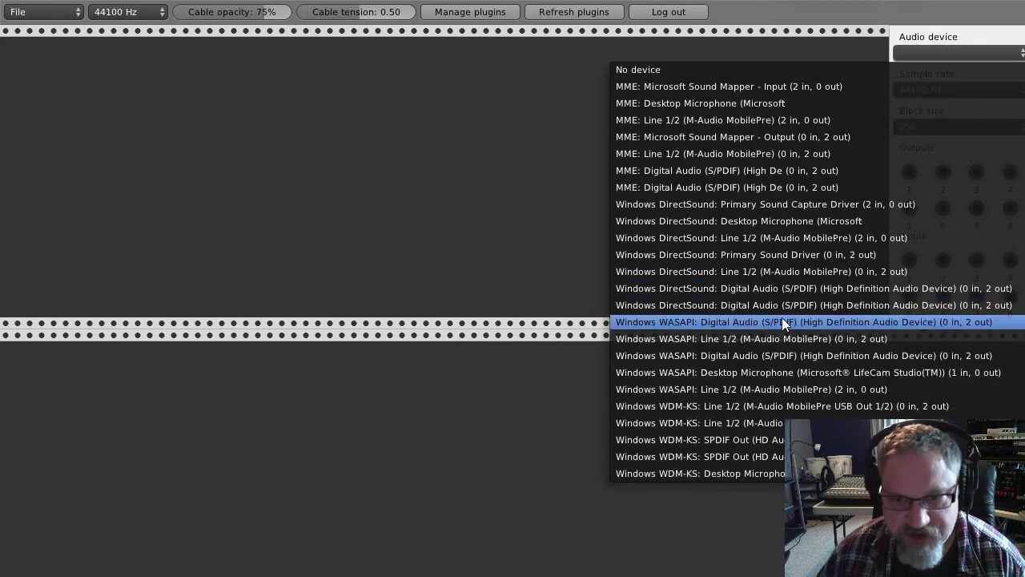
{"action": "left_click", "coordinate": [833, 239]}
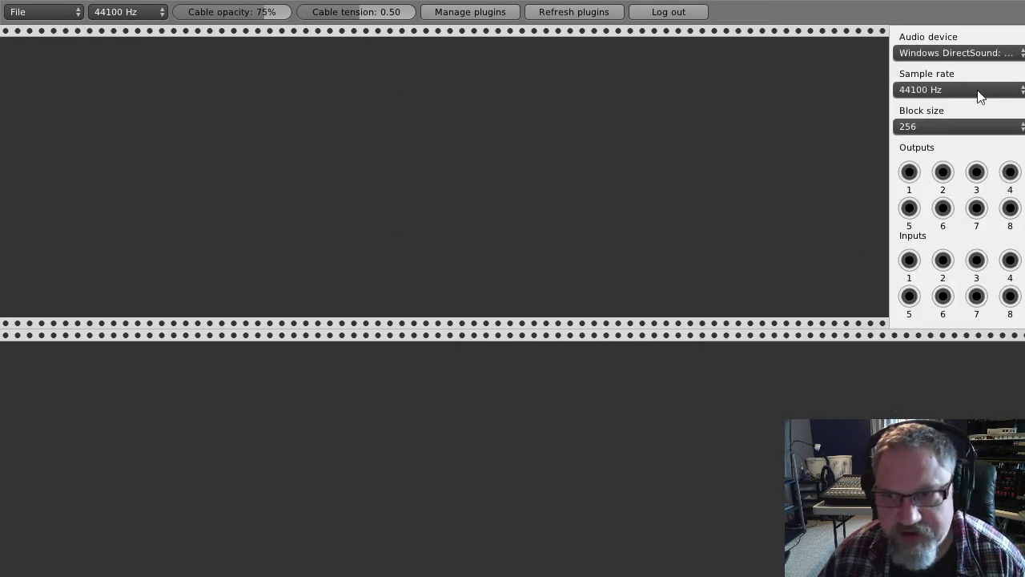
{"action": "left_click", "coordinate": [980, 49]}
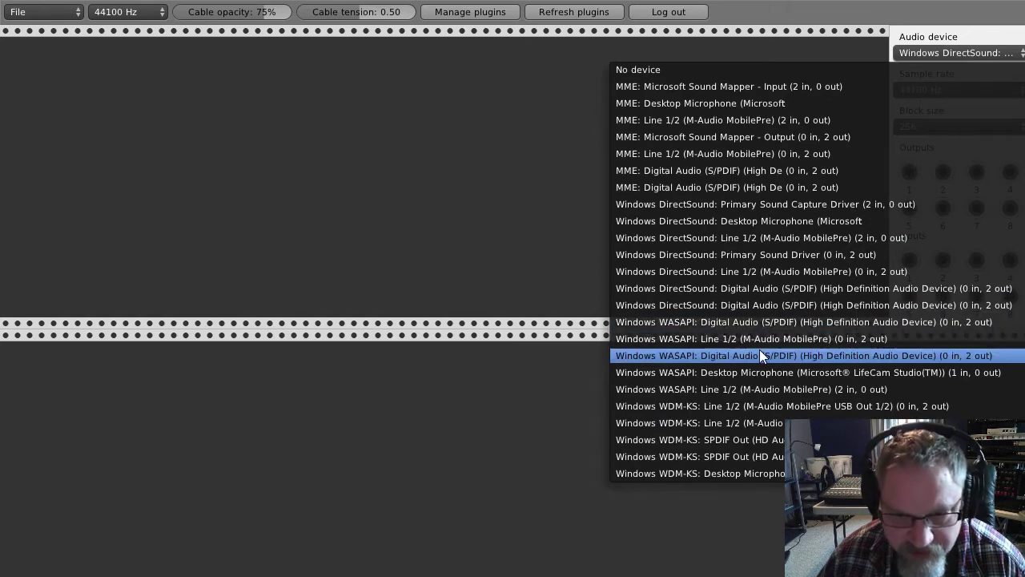
{"action": "left_click", "coordinate": [769, 340]}
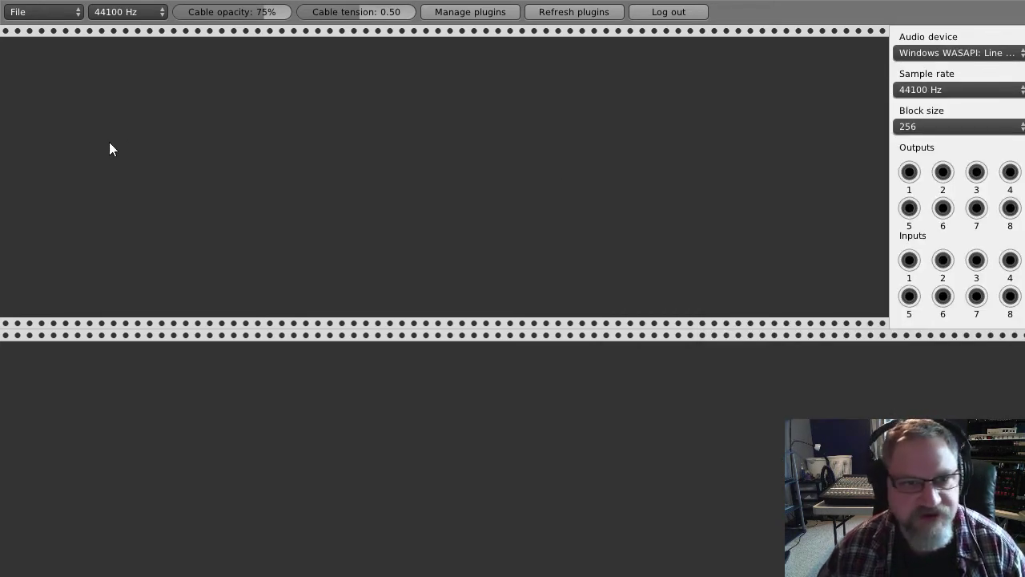
Step: Add a Scope module near the audio interface and a SEQ-3 sequencer at the start of the upper row
{"action": "right_click", "coordinate": [110, 92]}
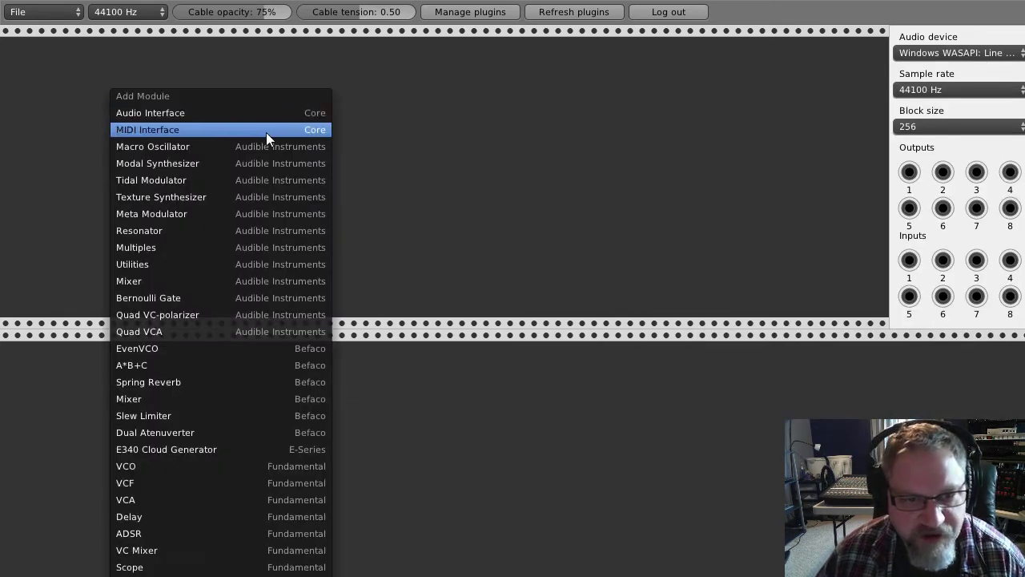
{"action": "left_click", "coordinate": [186, 567]}
{"action": "left_click_drag", "start_coordinate": [70, 54], "coordinate": [738, 104]}
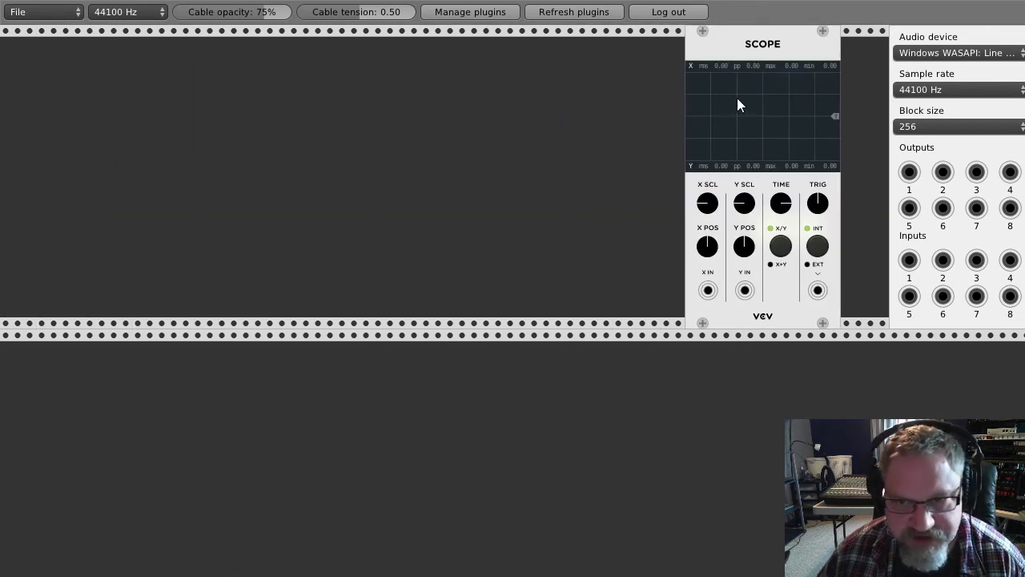
{"action": "right_click", "coordinate": [153, 89]}
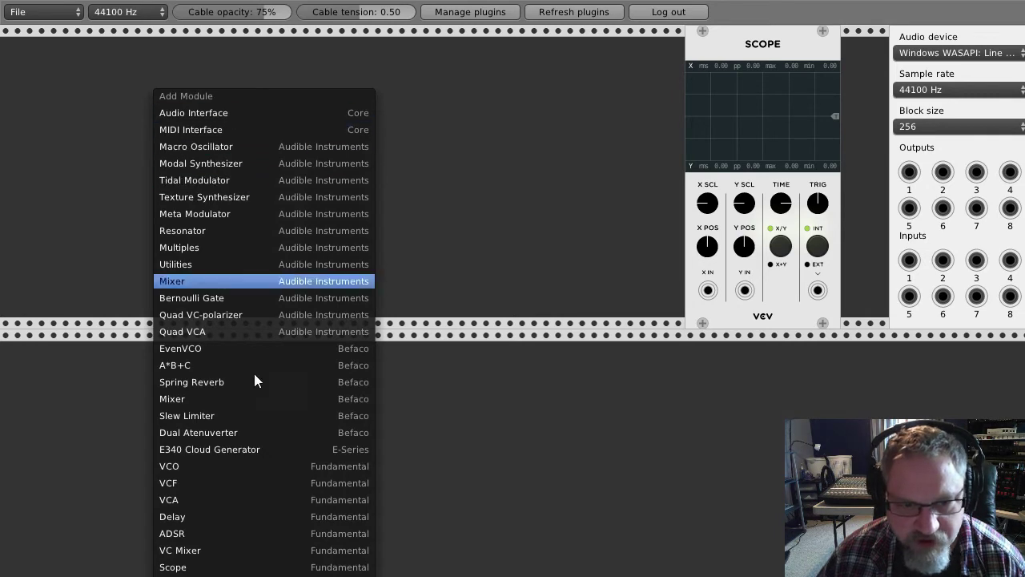
{"action": "left_click", "coordinate": [176, 573]}
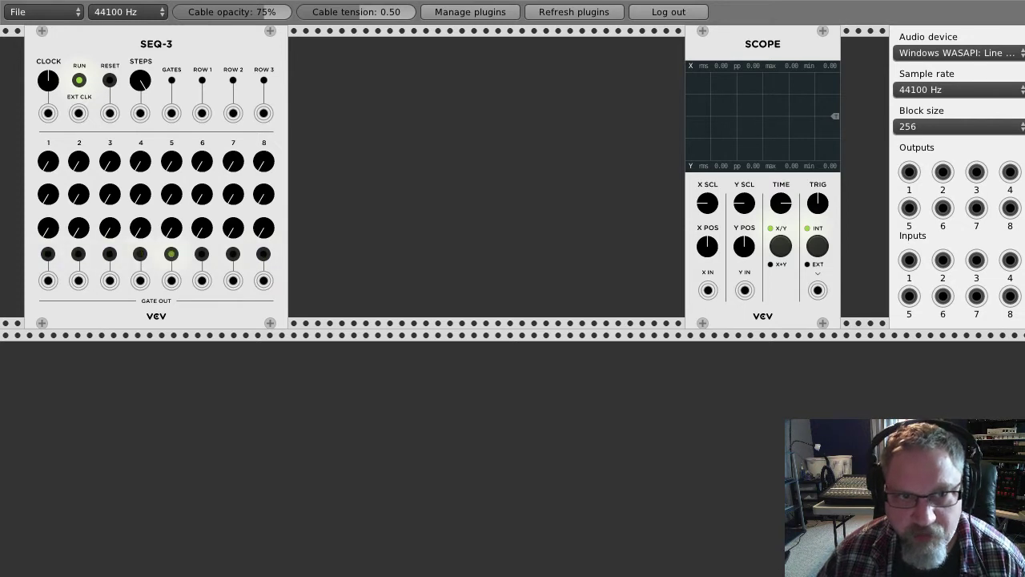
{"action": "right_click", "coordinate": [197, 52]}
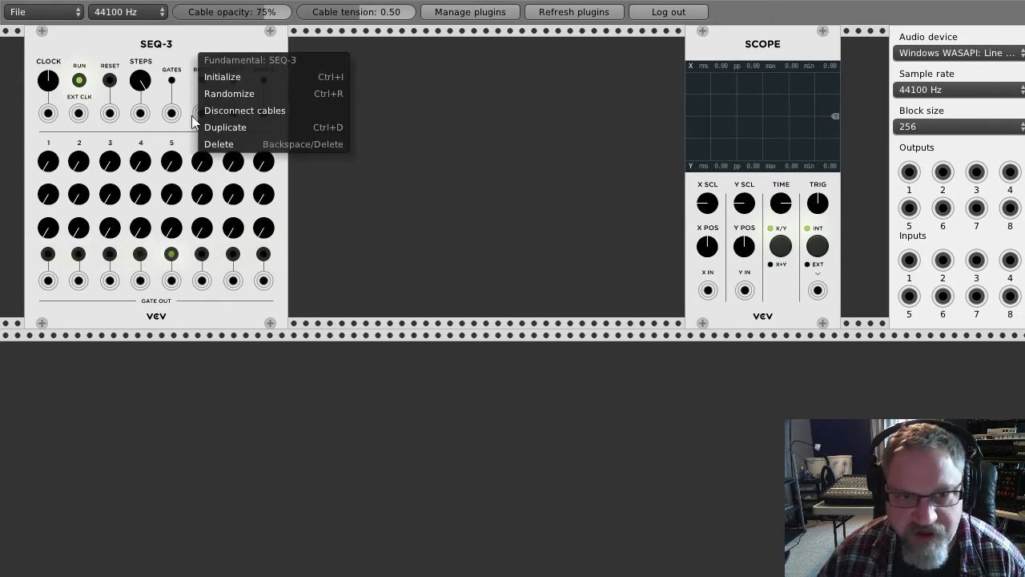
{"action": "left_click", "coordinate": [192, 52]}
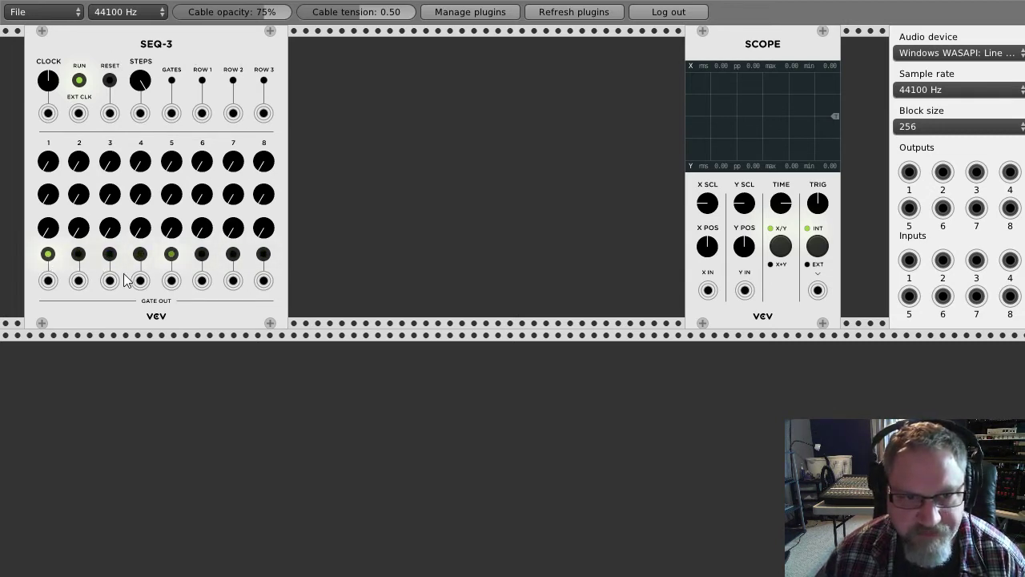
Step: Enable the SEQ-3 gates for steps 2, 4, 6 and 8
{"action": "left_click", "coordinate": [80, 256]}
{"action": "left_click", "coordinate": [140, 255]}
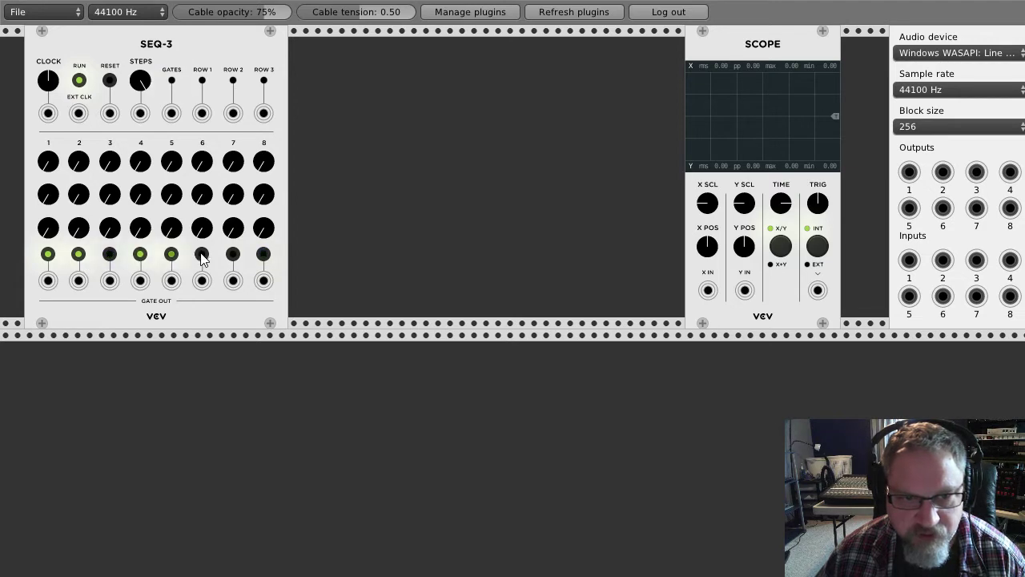
{"action": "left_click", "coordinate": [202, 256]}
{"action": "left_click", "coordinate": [265, 256]}
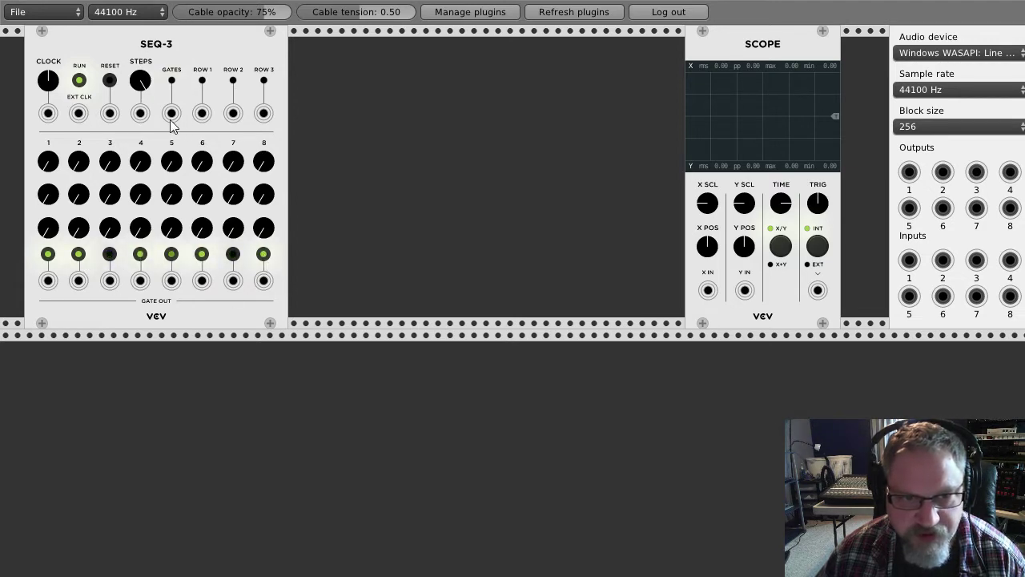
Step: Patch the SEQ-3 GATES output to the Scope's X IN and lower the Scope's TIME and X SCL to display the gate pattern
{"action": "left_click_drag", "start_coordinate": [172, 113], "coordinate": [402, 150]}
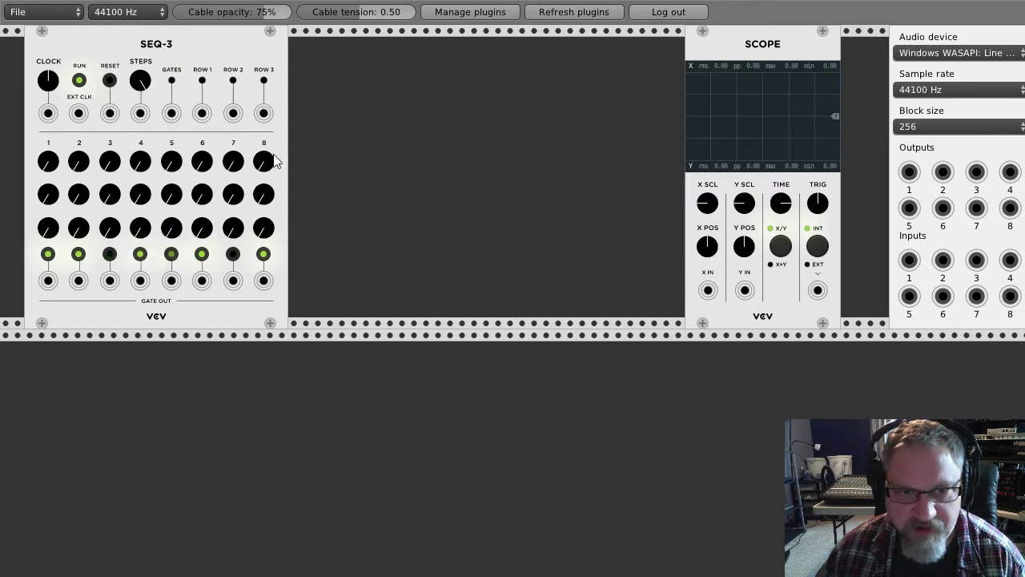
{"action": "mouse_move", "coordinate": [171, 113]}
{"action": "left_mouse_down"}
{"action": "mouse_move", "coordinate": [421, 221]}
{"action": "mouse_move", "coordinate": [762, 336]}
{"action": "mouse_move", "coordinate": [708, 290]}
{"action": "left_mouse_up"}
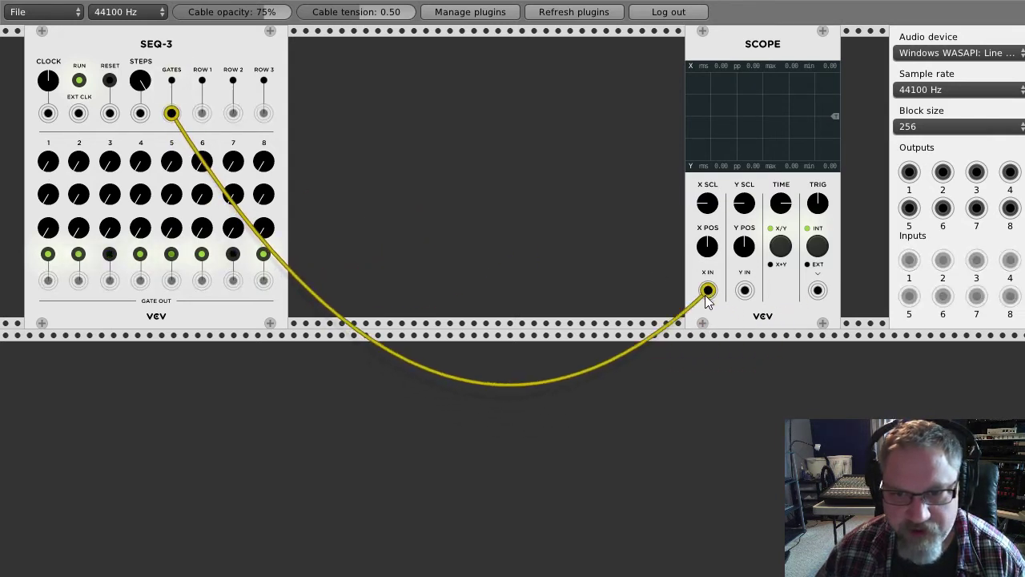
{"action": "left_click_drag", "start_coordinate": [777, 202], "coordinate": [776, 464]}
{"action": "left_click_drag", "start_coordinate": [701, 210], "coordinate": [702, 235]}
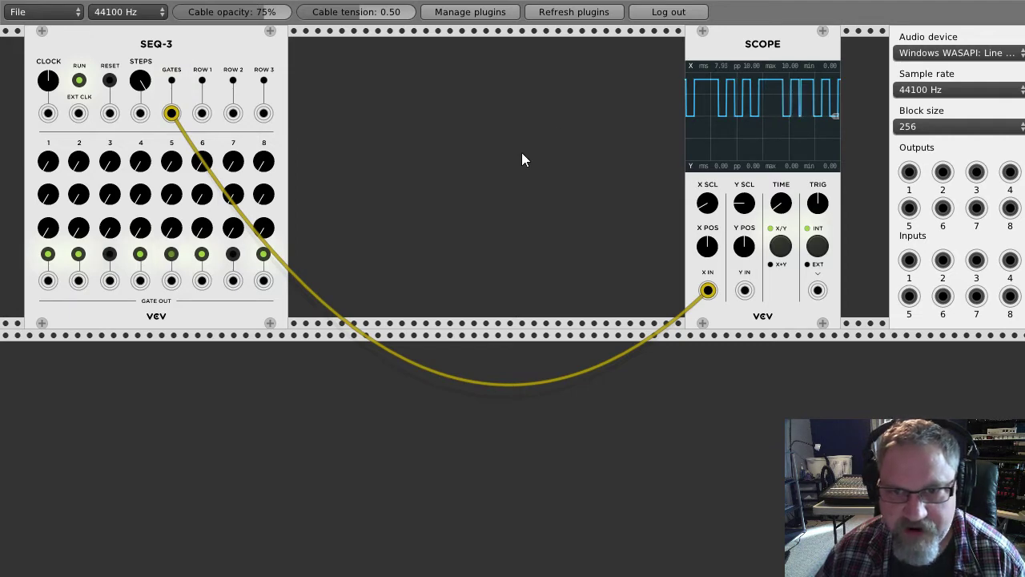
Step: Add a Macro Oscillator between the sequencer and the Scope and set its model to KICK
{"action": "right_click", "coordinate": [508, 134]}
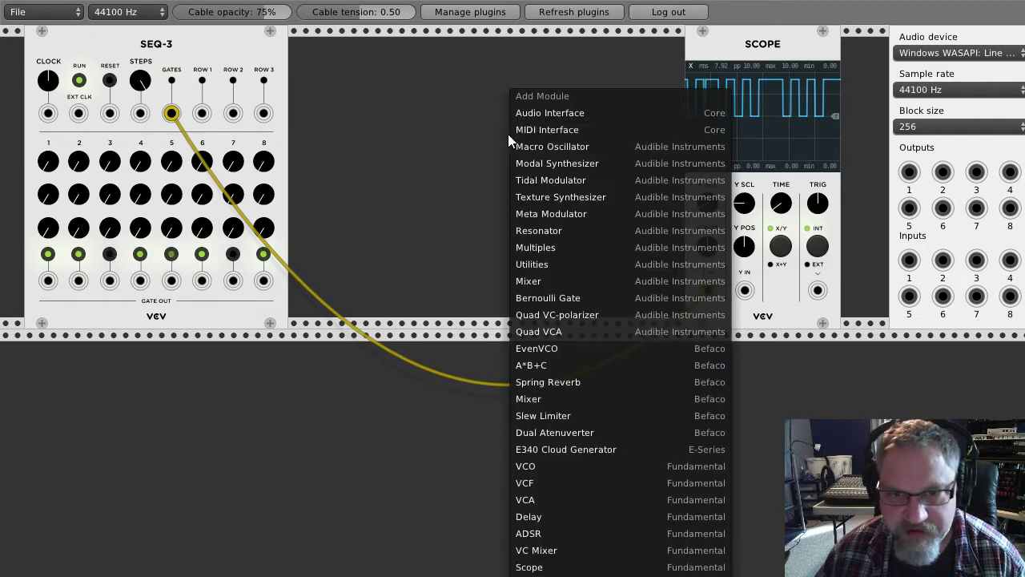
{"action": "left_click", "coordinate": [576, 150]}
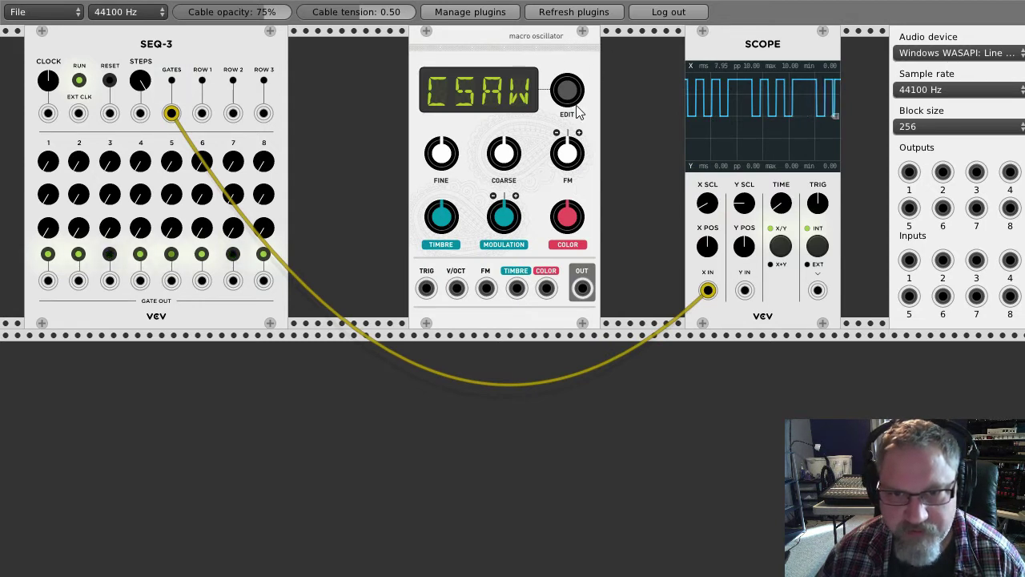
{"action": "left_click_drag", "start_coordinate": [565, 92], "coordinate": [566, 0]}
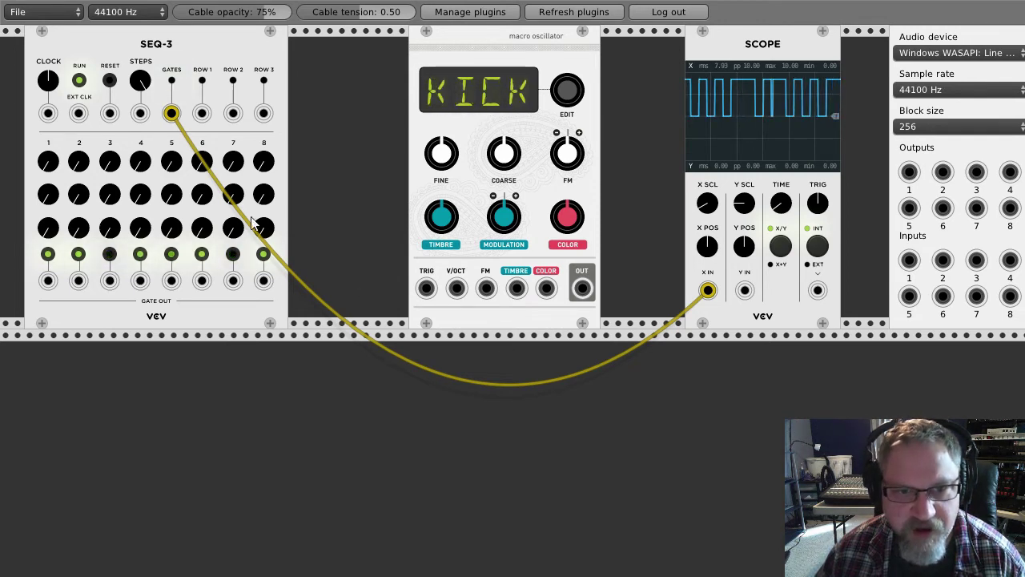
Step: Move the gates cable from the Scope to the Macro Oscillator's TRIG input and patch its OUT to audio output 1
{"action": "left_click_drag", "start_coordinate": [707, 290], "coordinate": [426, 288]}
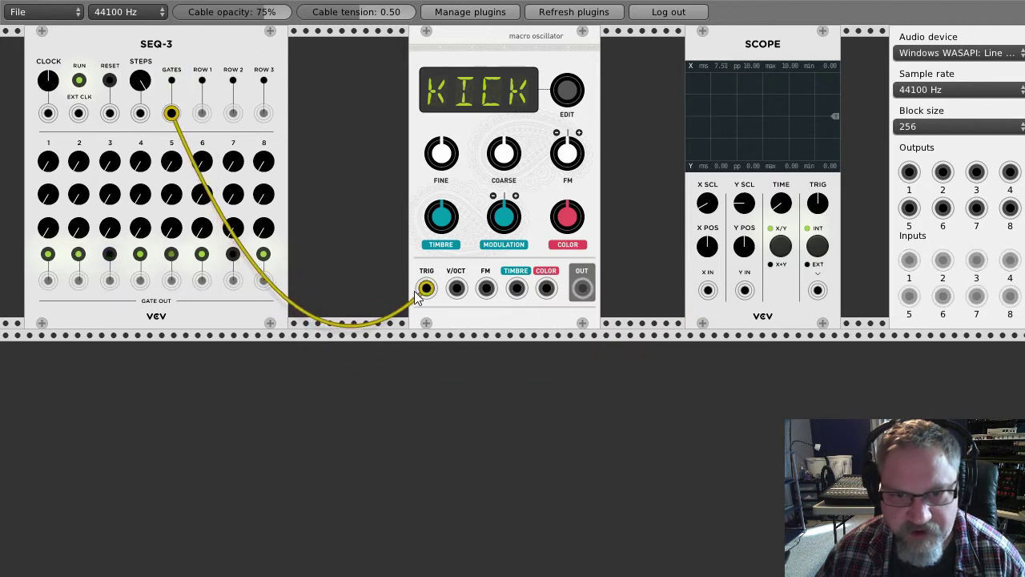
{"action": "left_click_drag", "start_coordinate": [582, 288], "coordinate": [618, 290]}
{"action": "left_click_drag", "start_coordinate": [717, 296], "coordinate": [909, 172]}
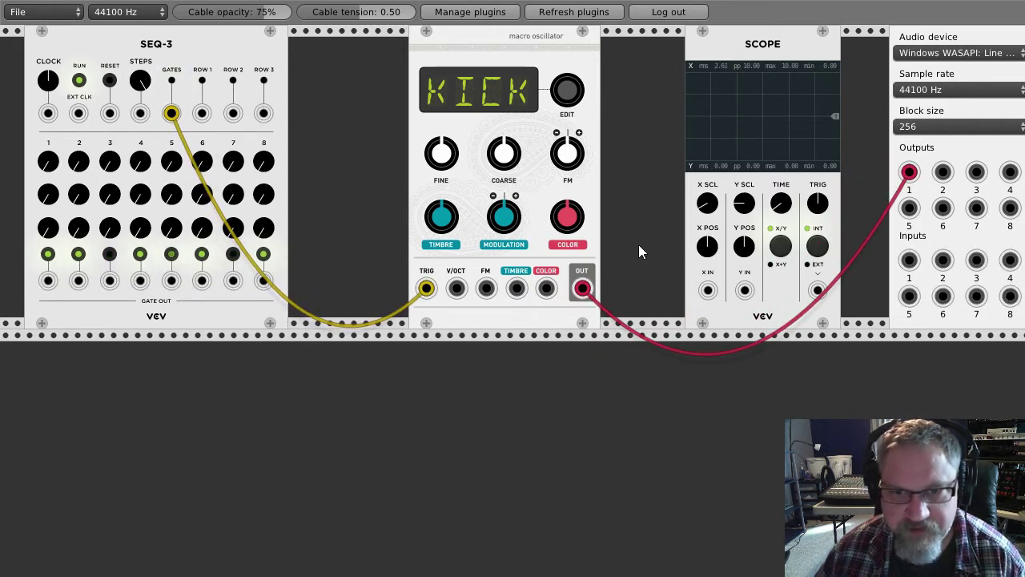
Step: Enable the SEQ-3 gates for steps 3 and 7
{"action": "left_click", "coordinate": [110, 254]}
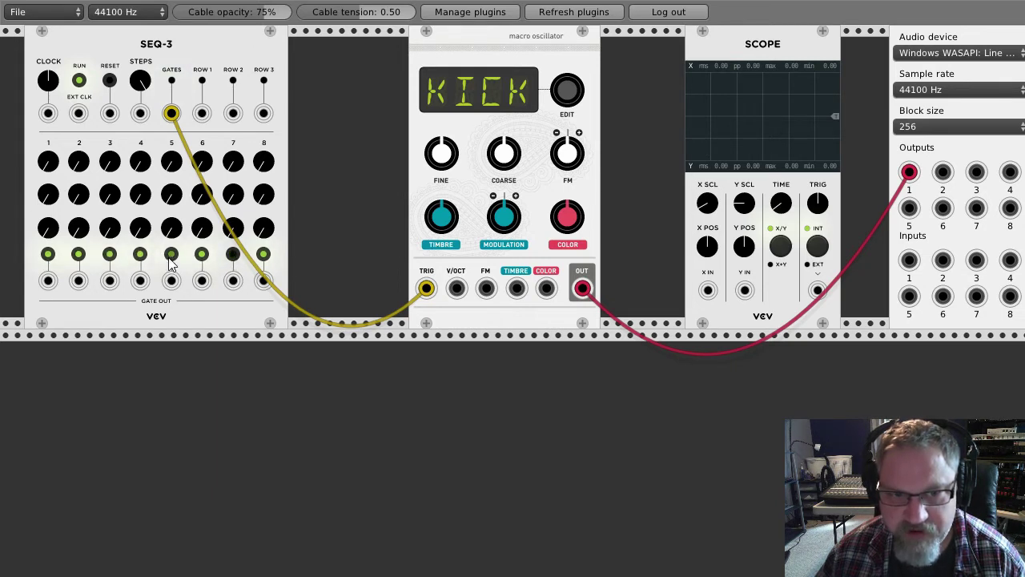
{"action": "left_click", "coordinate": [233, 258]}
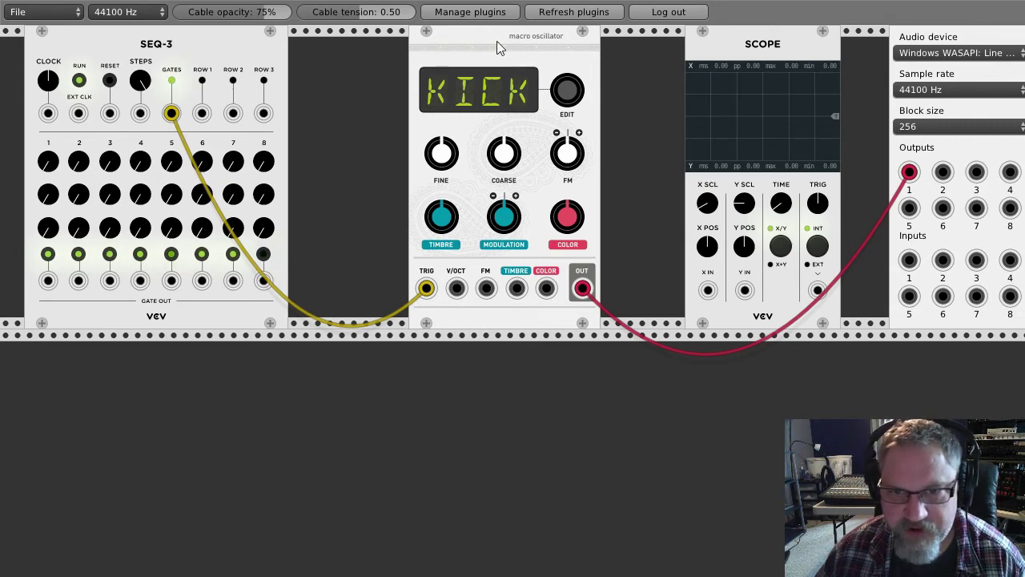
Step: Unplug the cable from the Macro Oscillator's TRIG input and move the module to the row below the Scope
{"action": "left_click_drag", "start_coordinate": [496, 47], "coordinate": [570, 136]}
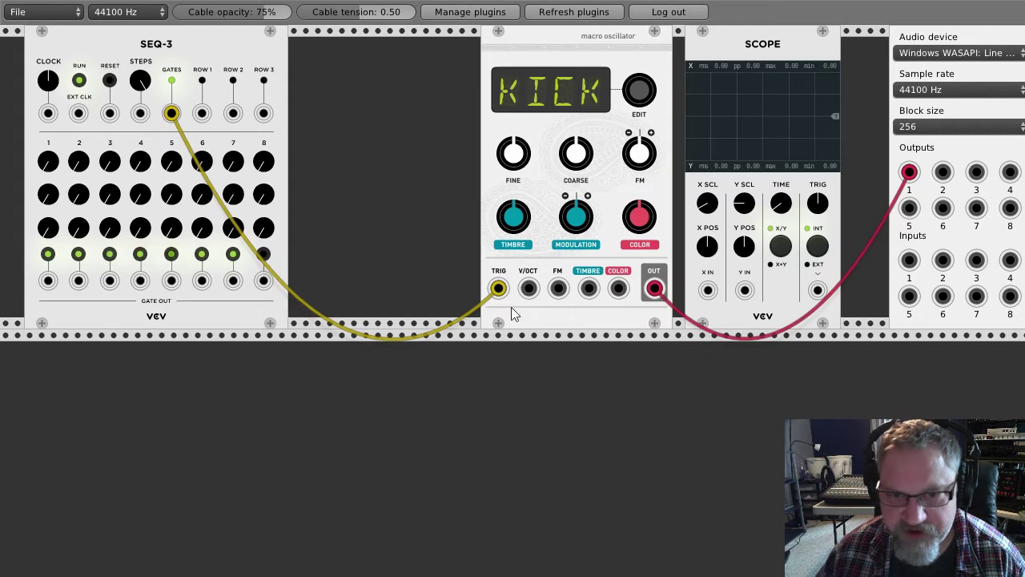
{"action": "left_click_drag", "start_coordinate": [498, 289], "coordinate": [539, 183]}
{"action": "left_click_drag", "start_coordinate": [572, 44], "coordinate": [740, 348]}
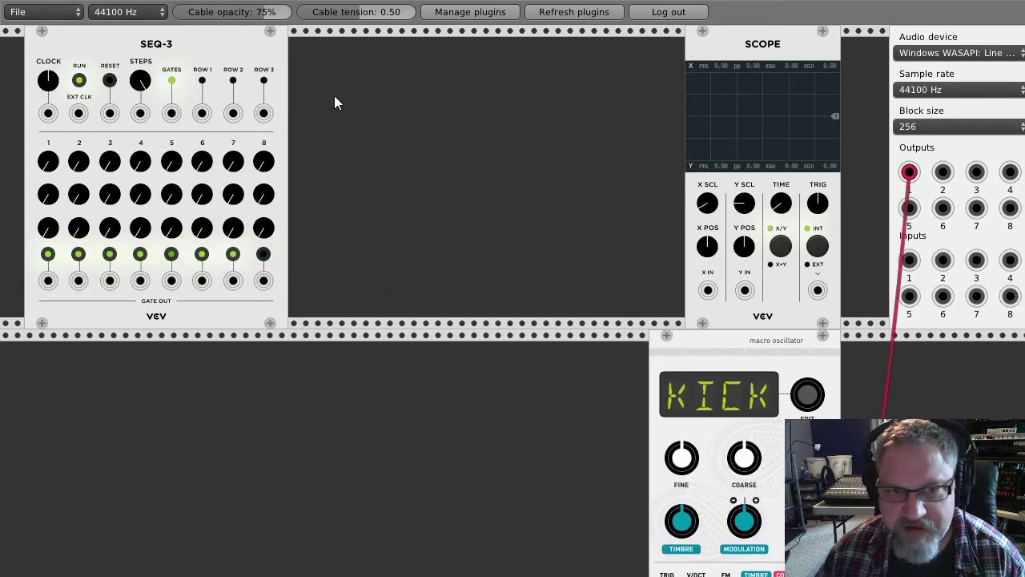
Step: Add an ADSR beside the SEQ-3, patching GATES to its GATE input and its OUT to the Scope's X IN
{"action": "right_click", "coordinate": [349, 161]}
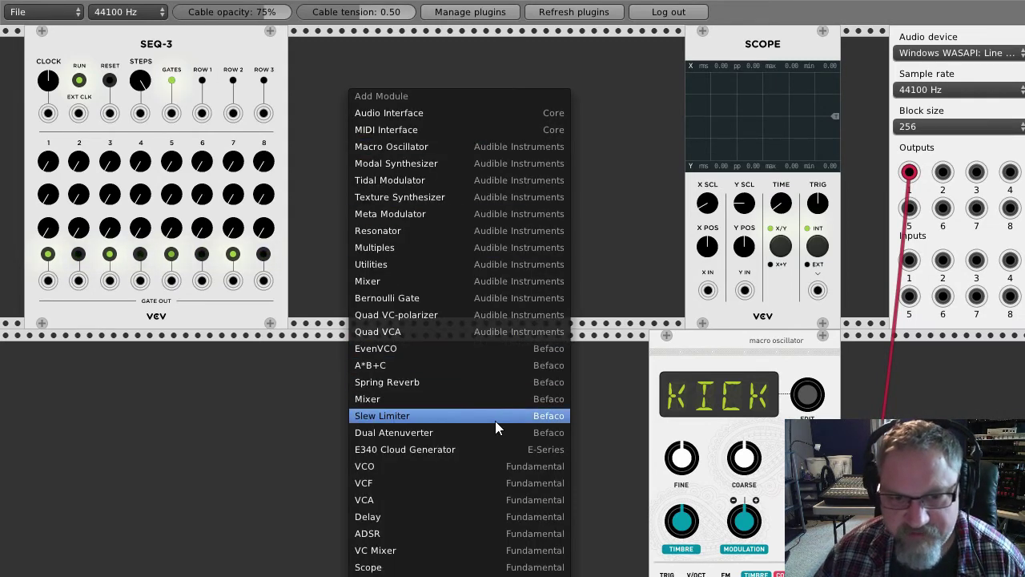
{"action": "left_click", "coordinate": [463, 532]}
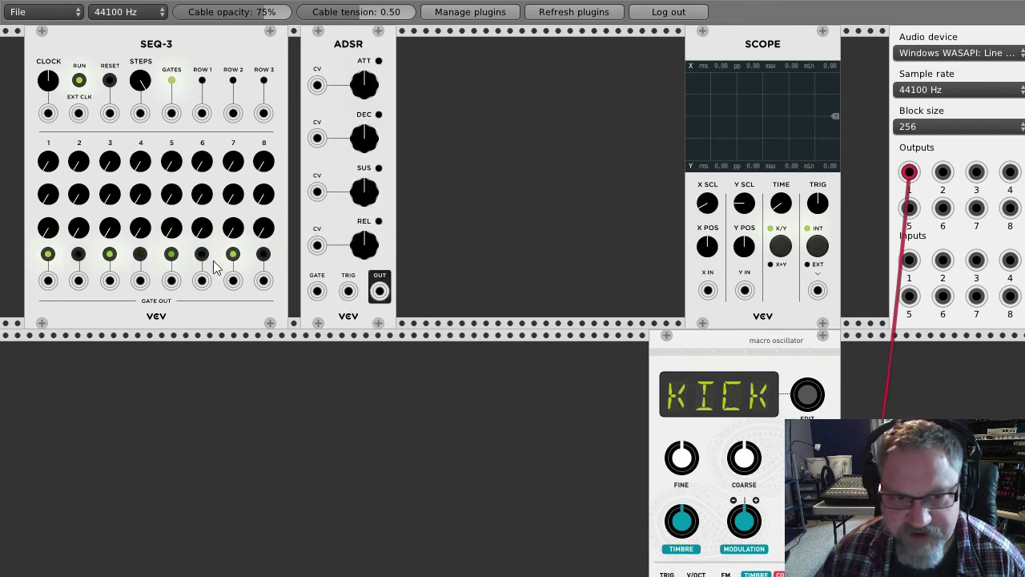
{"action": "left_click_drag", "start_coordinate": [172, 113], "coordinate": [324, 302]}
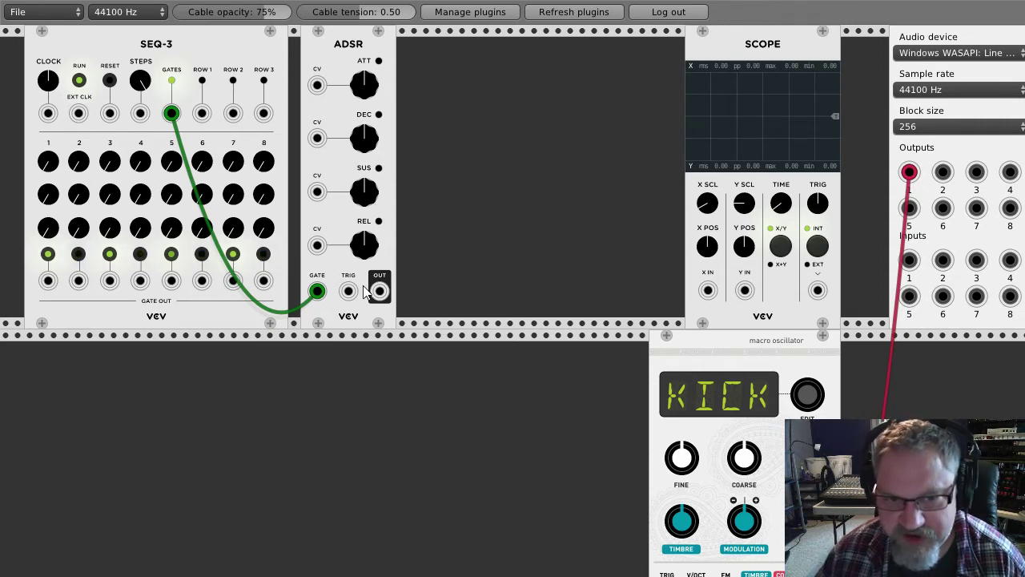
{"action": "mouse_move", "coordinate": [380, 290]}
{"action": "left_mouse_down"}
{"action": "mouse_move", "coordinate": [421, 295]}
{"action": "mouse_move", "coordinate": [668, 178]}
{"action": "mouse_move", "coordinate": [707, 290]}
{"action": "left_mouse_up"}
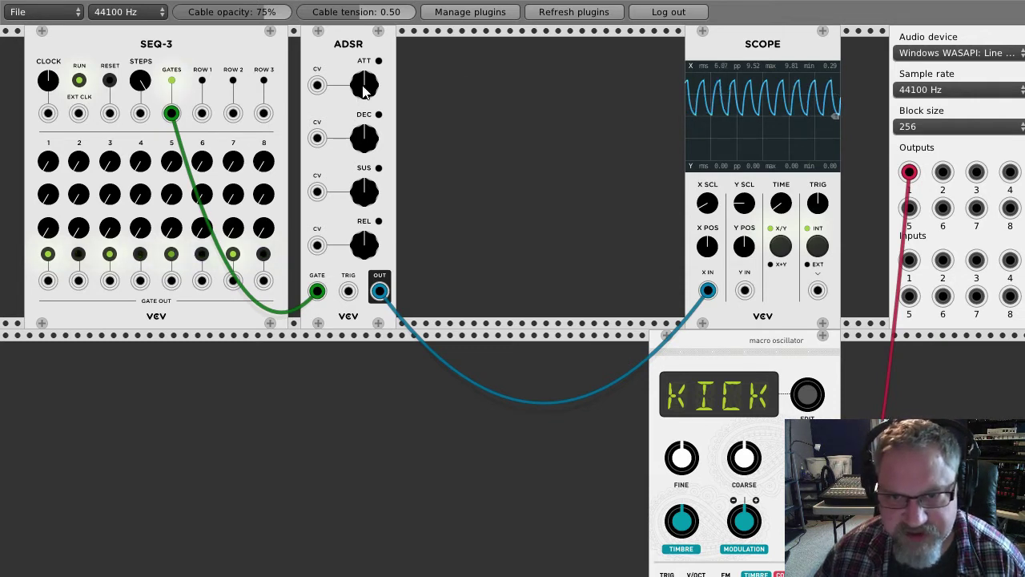
Step: Turn the ADSR's sustain, release and attack to minimum and shorten its decay to form a brief spike
{"action": "left_click_drag", "start_coordinate": [364, 192], "coordinate": [364, 181]}
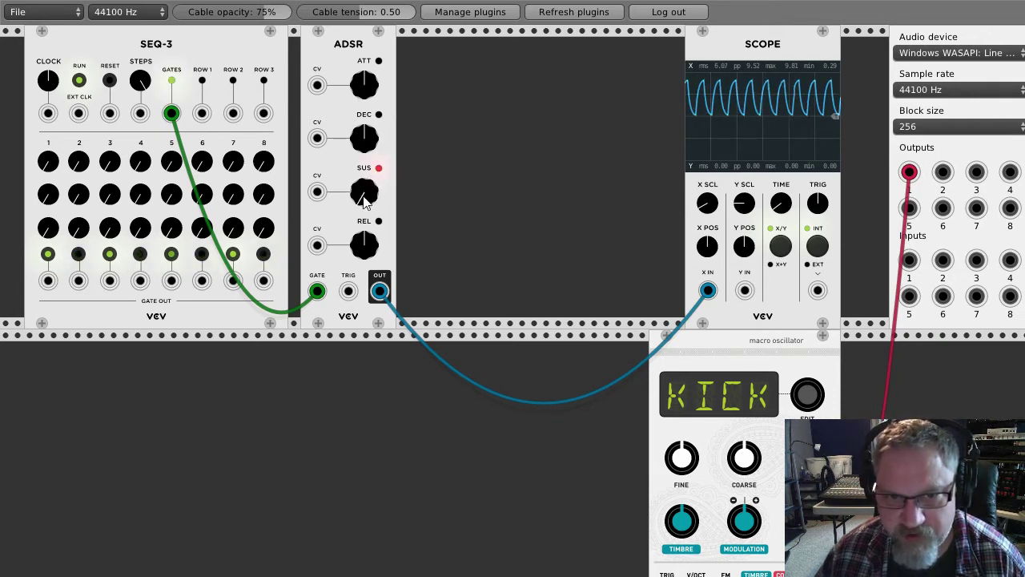
{"action": "left_click_drag", "start_coordinate": [364, 245], "coordinate": [364, 237]}
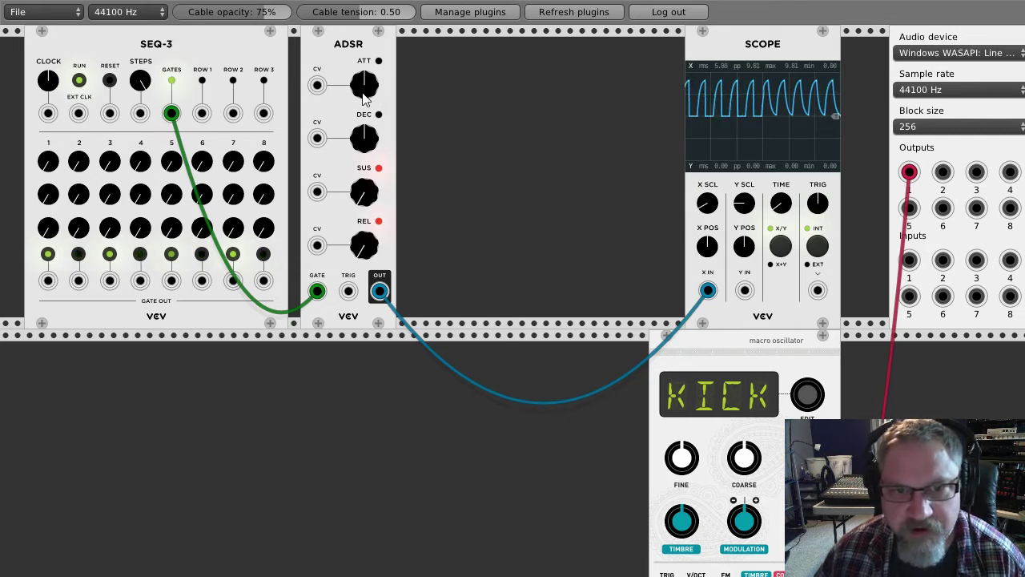
{"action": "left_click_drag", "start_coordinate": [364, 97], "coordinate": [364, 86]}
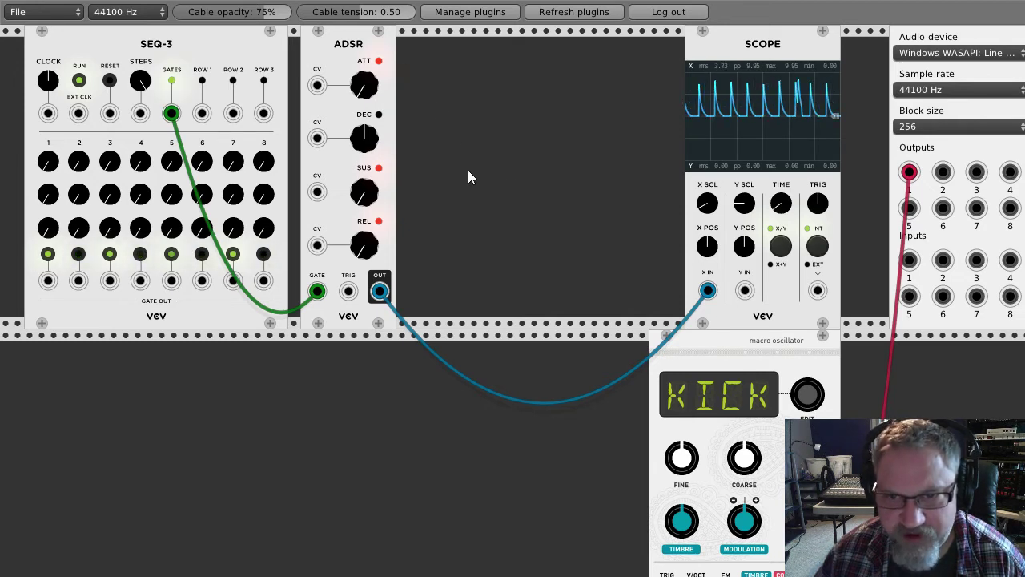
{"action": "left_click_drag", "start_coordinate": [378, 134], "coordinate": [378, 144]}
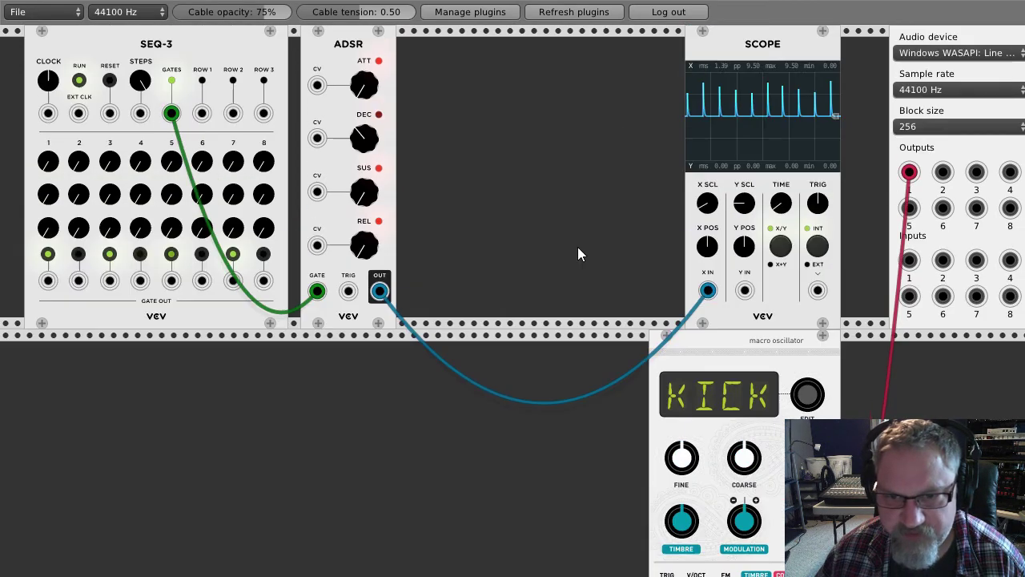
Step: Move the Macro Oscillator back up beside the Scope, and try the ADSR output in its TRIG input before unplugging the cable
{"action": "left_click_drag", "start_coordinate": [787, 370], "coordinate": [629, 107]}
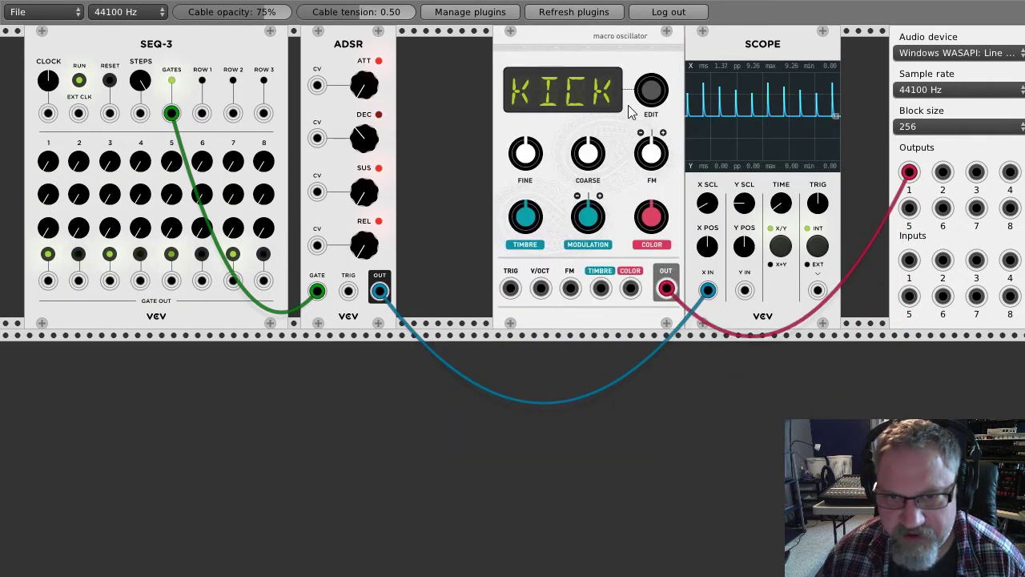
{"action": "mouse_move", "coordinate": [707, 290]}
{"action": "left_mouse_down"}
{"action": "mouse_move", "coordinate": [419, 303]}
{"action": "mouse_move", "coordinate": [504, 295]}
{"action": "left_mouse_up"}
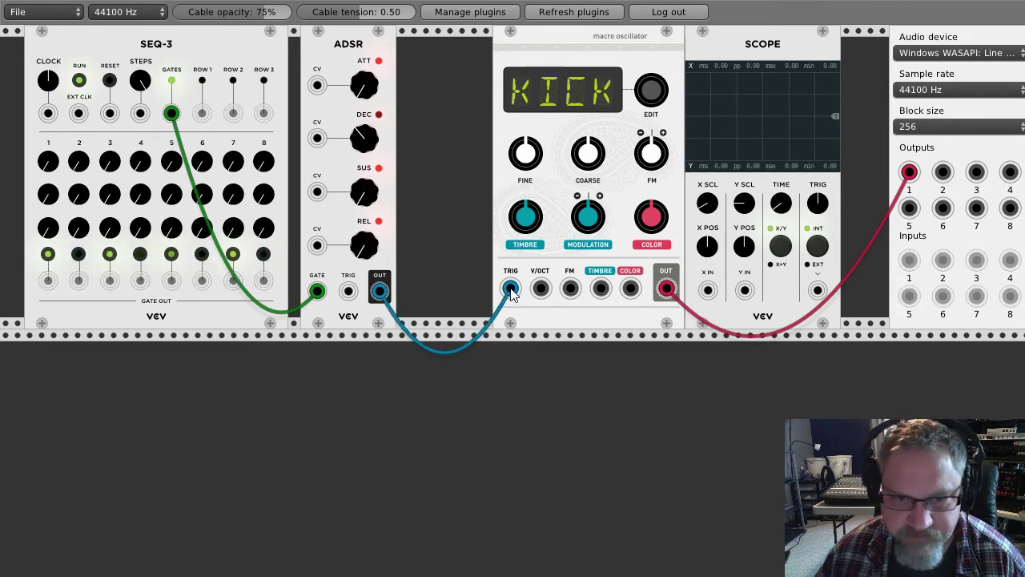
{"action": "left_click_drag", "start_coordinate": [511, 289], "coordinate": [468, 381]}
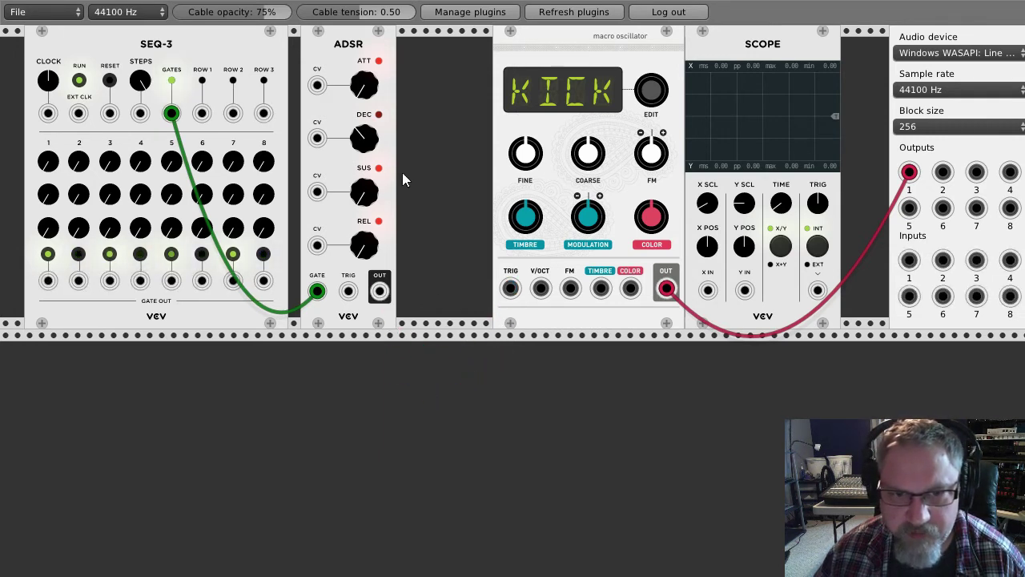
Step: Add a second SEQ-3 below the first and patch the first sequencer's step 1 gate output to its RESET input
{"action": "right_click", "coordinate": [126, 381]}
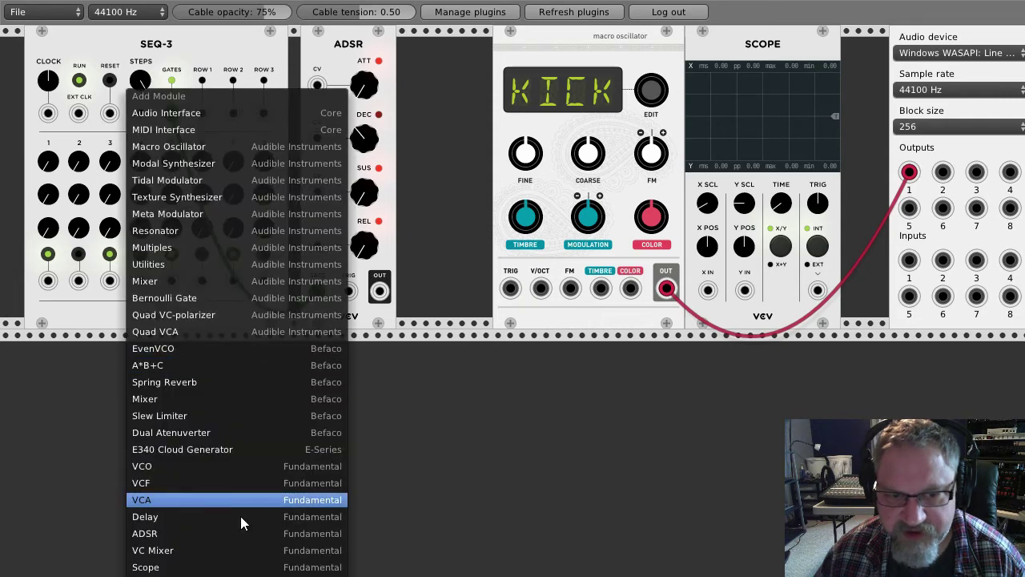
{"action": "left_click", "coordinate": [160, 569]}
{"action": "left_click_drag", "start_coordinate": [170, 348], "coordinate": [201, 348]}
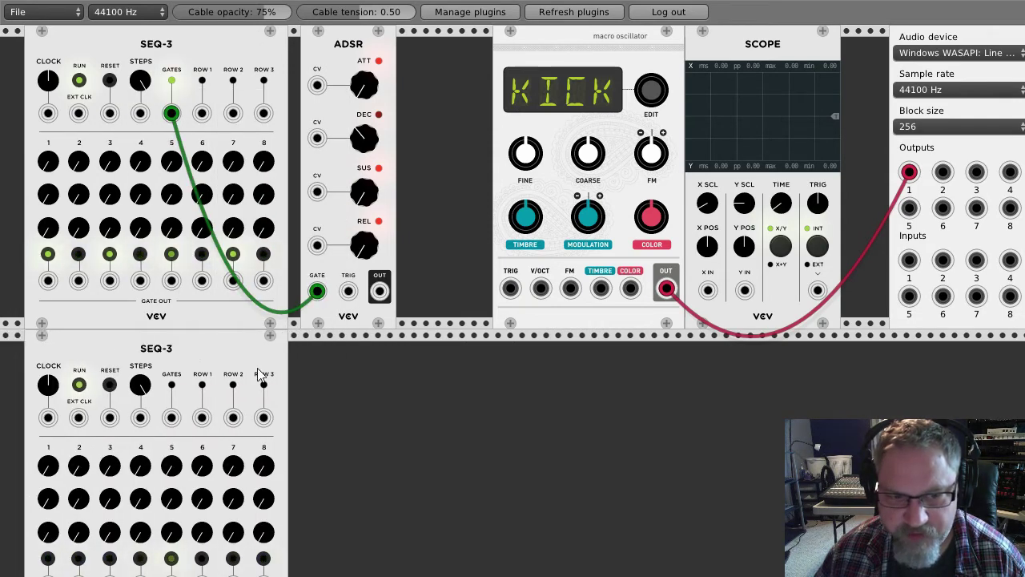
{"action": "scroll", "coordinate": [317, 366], "scroll_direction": "down", "scroll_amount": 2}
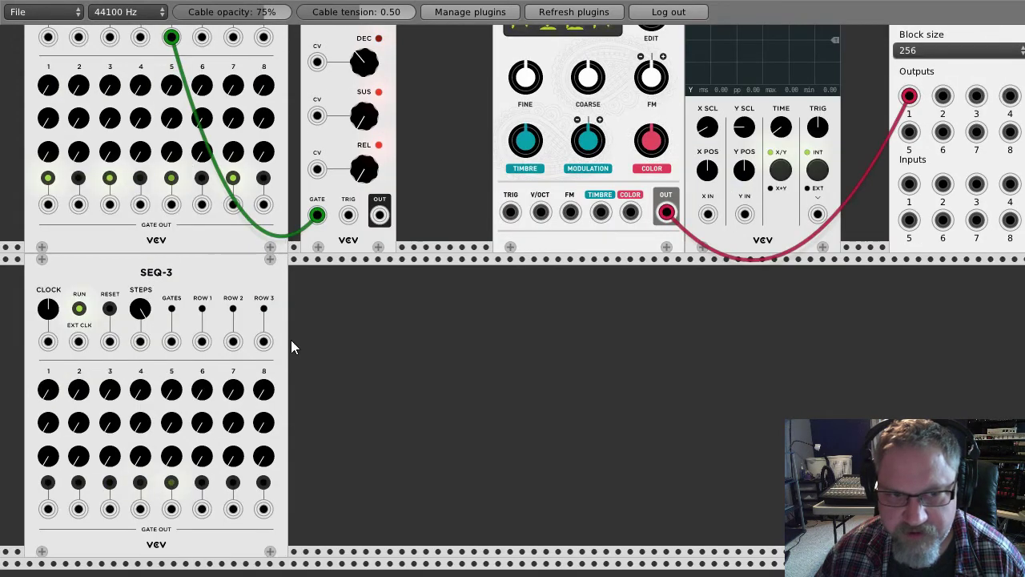
{"action": "scroll", "coordinate": [290, 348], "scroll_direction": "up", "scroll_amount": 2}
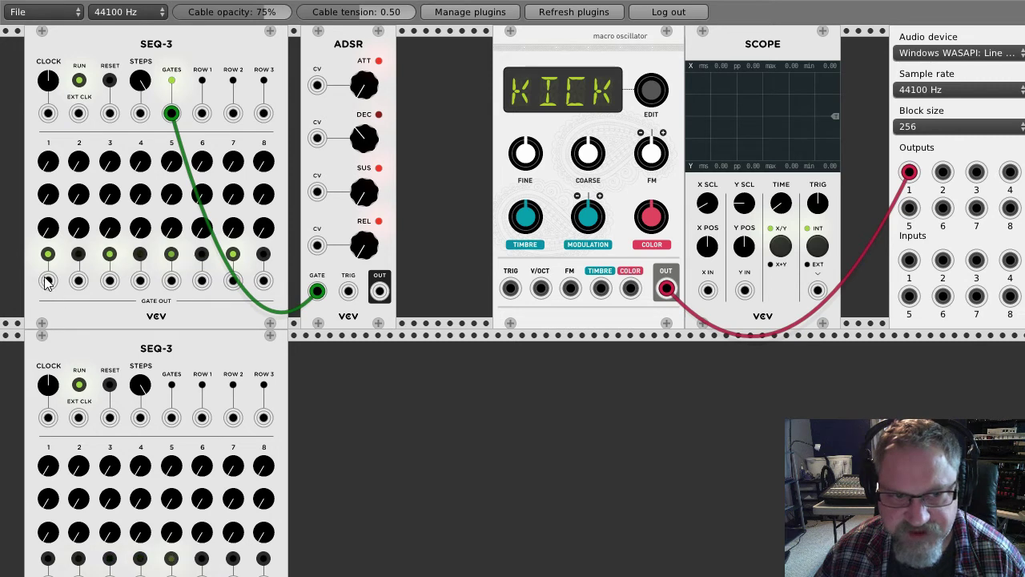
{"action": "left_click_drag", "start_coordinate": [48, 281], "coordinate": [114, 433]}
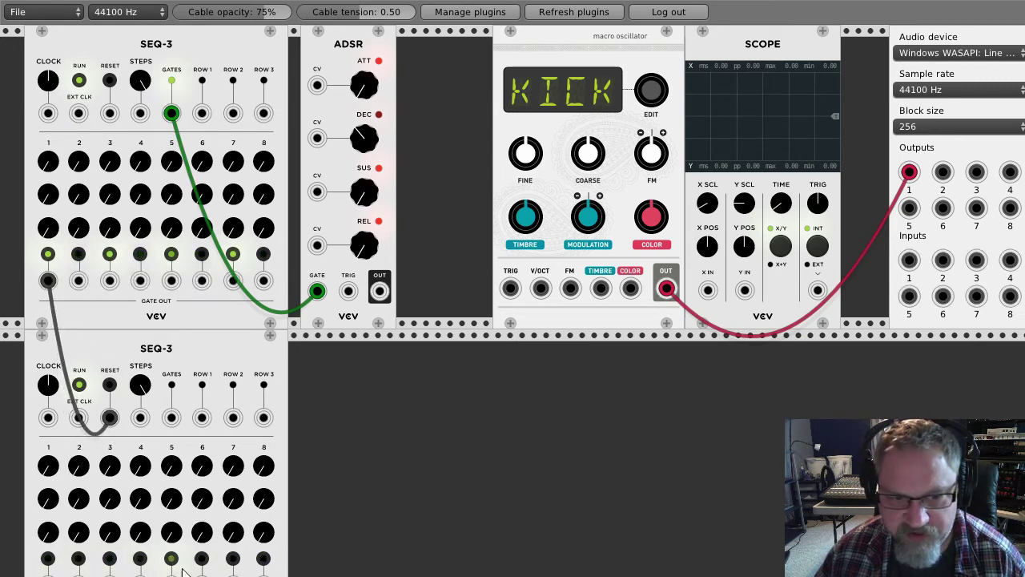
Step: Move the ADSR flush against the upper SEQ-3 and place a duplicate of it beside the lower SEQ-3
{"action": "right_click", "coordinate": [361, 417]}
{"action": "left_click", "coordinate": [306, 392]}
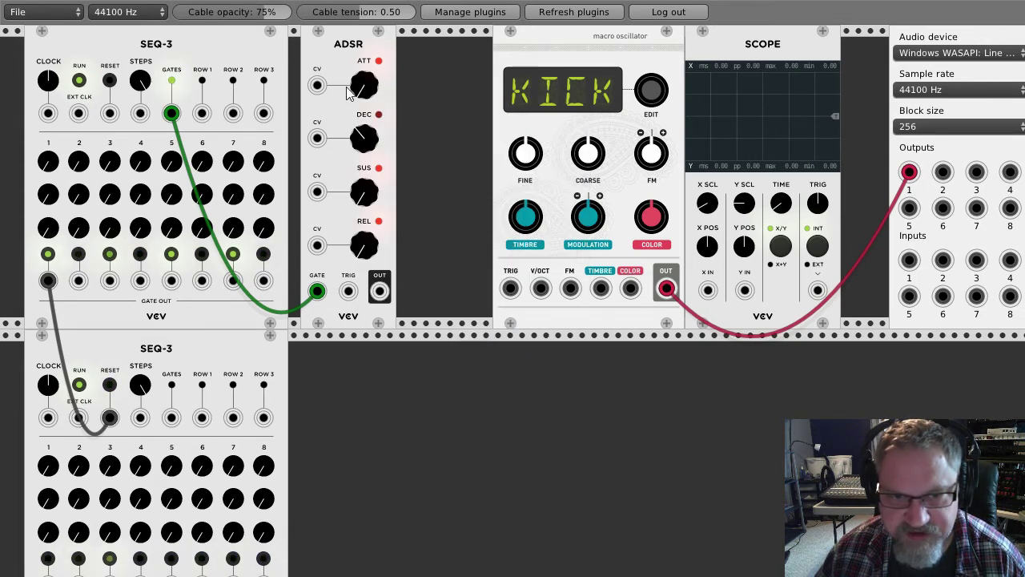
{"action": "left_click_drag", "start_coordinate": [335, 52], "coordinate": [313, 47]}
{"action": "right_click", "coordinate": [313, 47]}
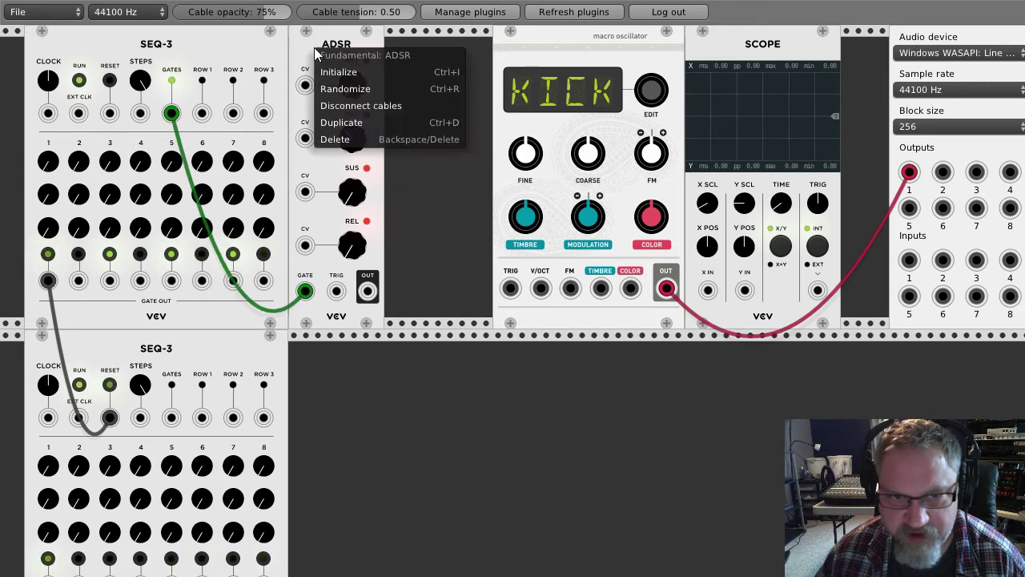
{"action": "left_click", "coordinate": [408, 121]}
{"action": "left_click_drag", "start_coordinate": [445, 92], "coordinate": [333, 397]}
Step: Patch the lower SEQ-3's GATES to the duplicate ADSR's GATE input and enable its gates on steps 2, 4, 6 and 8
{"action": "scroll", "coordinate": [461, 375], "scroll_direction": "down", "scroll_amount": 5}
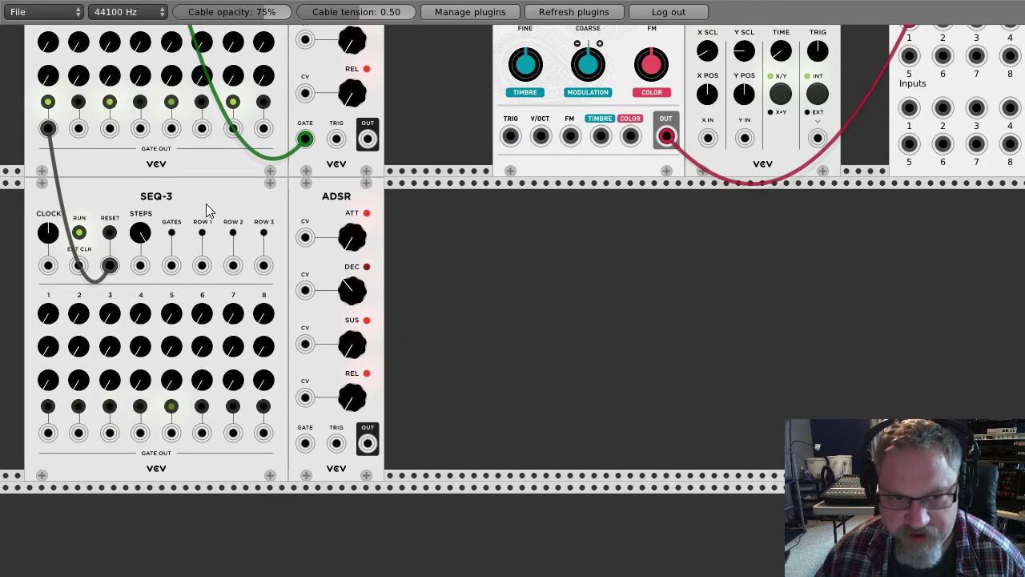
{"action": "left_click_drag", "start_coordinate": [171, 265], "coordinate": [305, 443]}
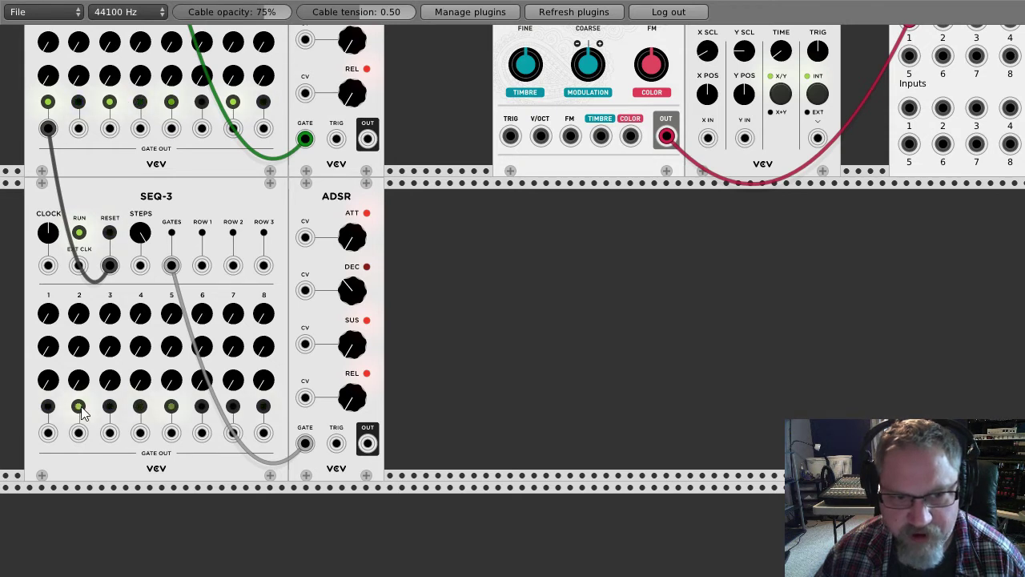
{"action": "left_click", "coordinate": [201, 406]}
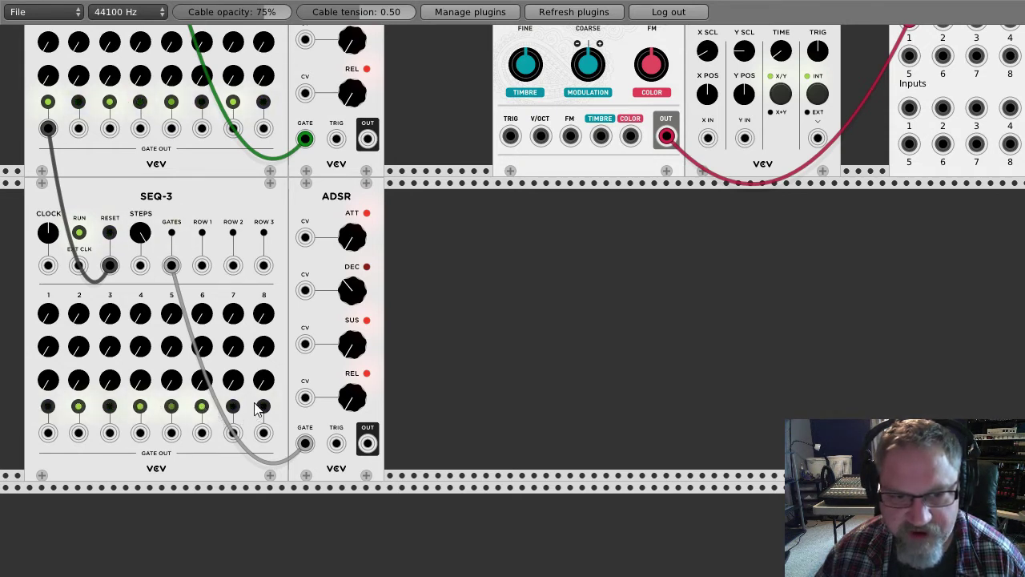
{"action": "left_click", "coordinate": [263, 406]}
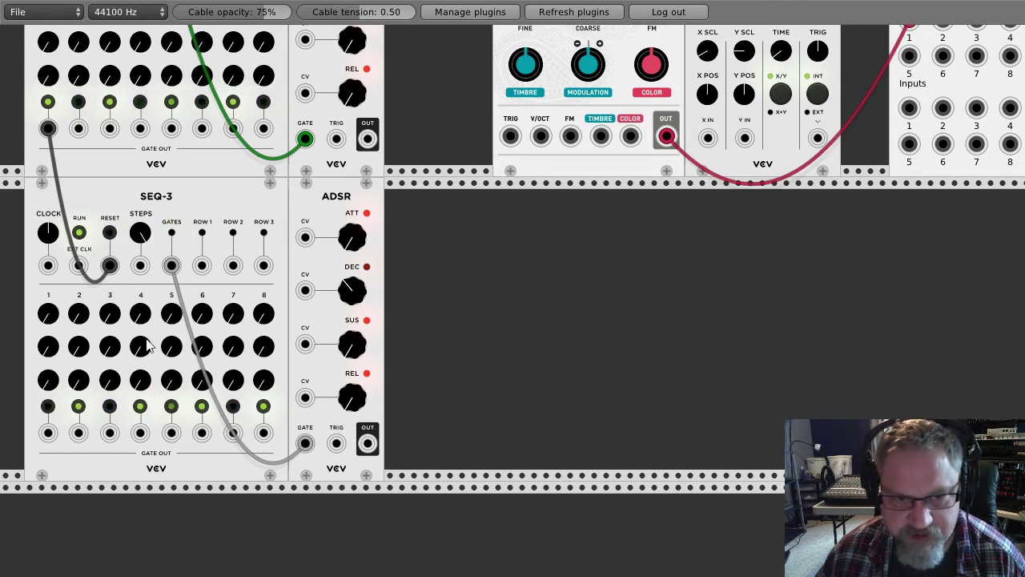
Step: Add a Multiples module and place it between the upper ADSR and the Macro Oscillator, close to the ADSR
{"action": "scroll", "coordinate": [428, 432], "scroll_direction": "down", "scroll_amount": 2}
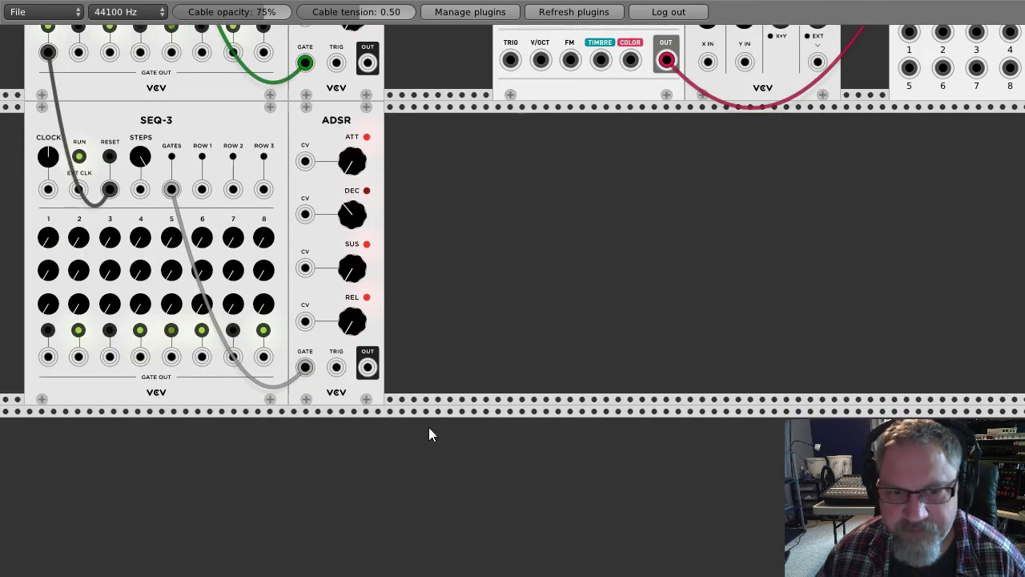
{"action": "scroll", "coordinate": [429, 428], "scroll_direction": "up", "scroll_amount": 4}
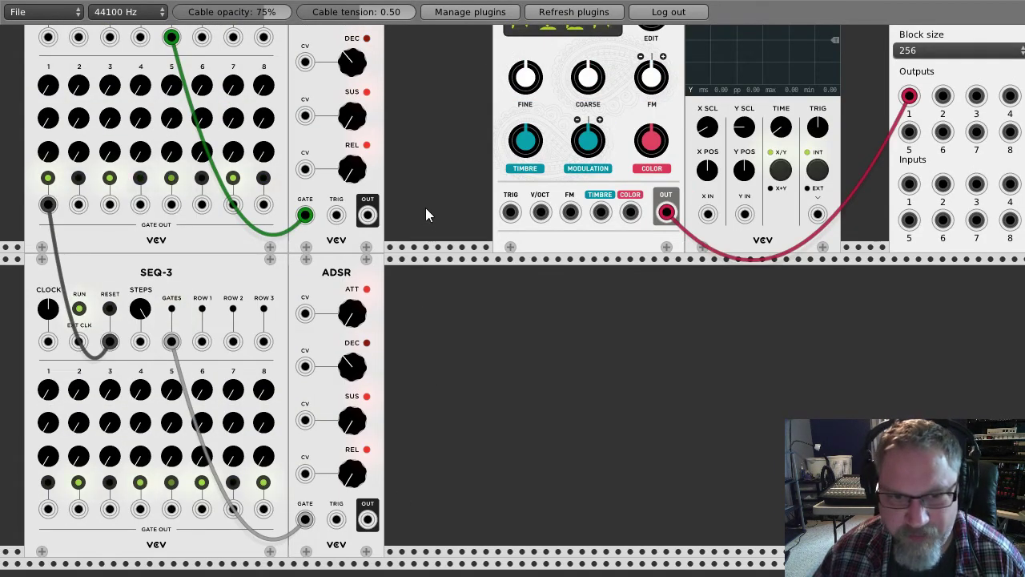
{"action": "scroll", "coordinate": [310, 293], "scroll_direction": "up", "scroll_amount": 2}
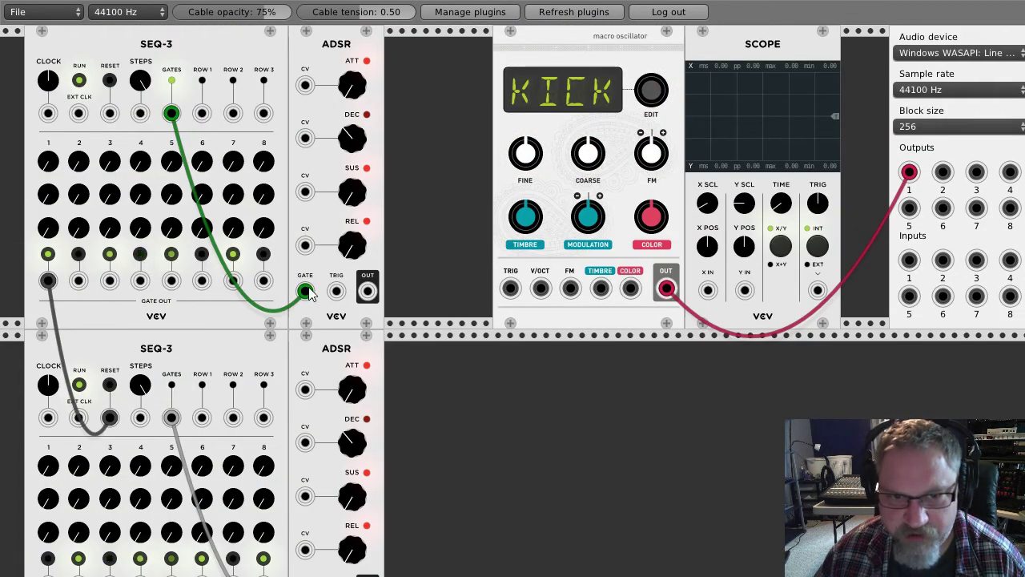
{"action": "scroll", "coordinate": [326, 423], "scroll_direction": "down", "scroll_amount": 2}
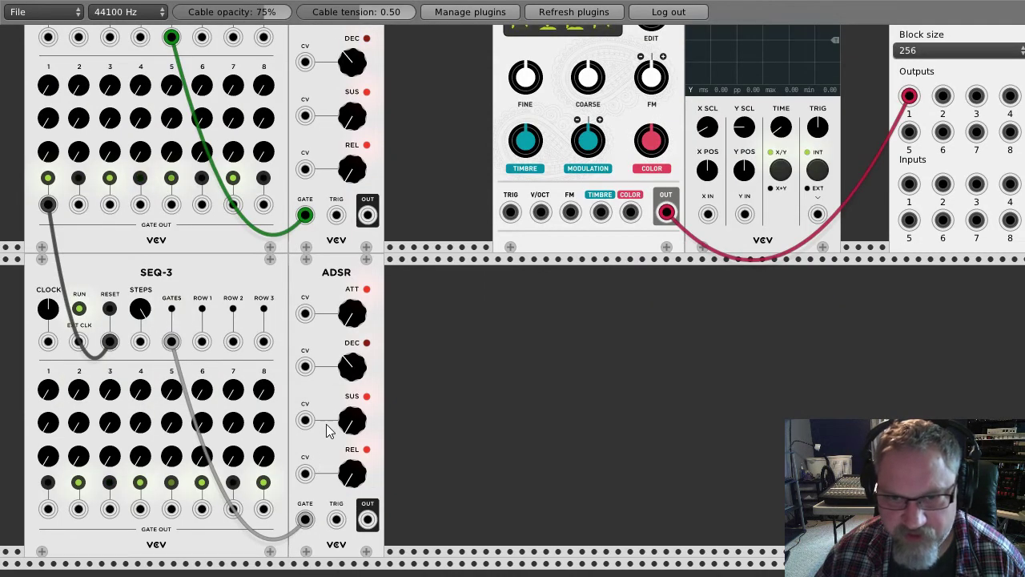
{"action": "scroll", "coordinate": [582, 272], "scroll_direction": "up", "scroll_amount": 2}
{"action": "right_click", "coordinate": [440, 90]}
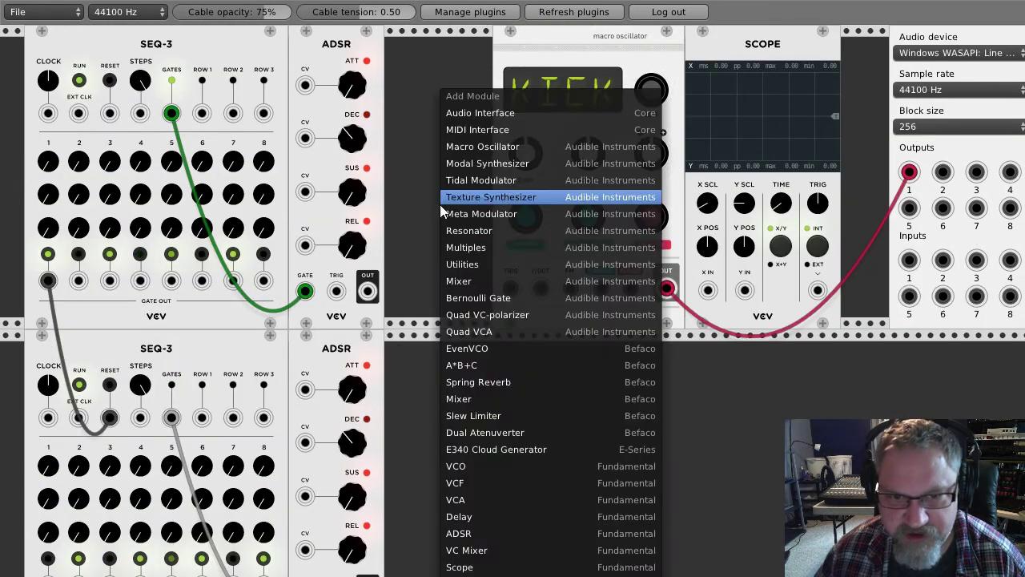
{"action": "left_click", "coordinate": [504, 247]}
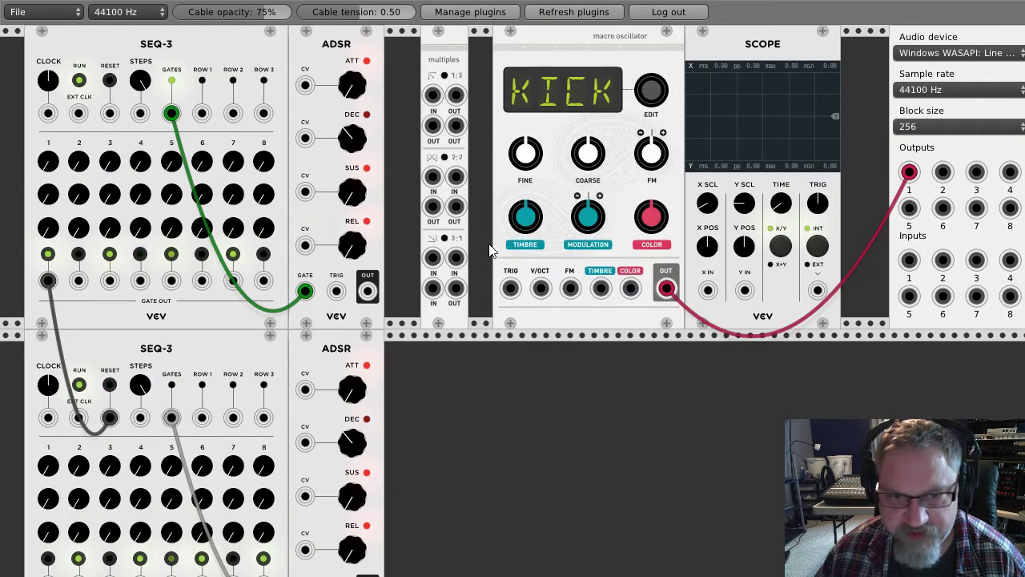
{"action": "left_click_drag", "start_coordinate": [442, 244], "coordinate": [418, 244]}
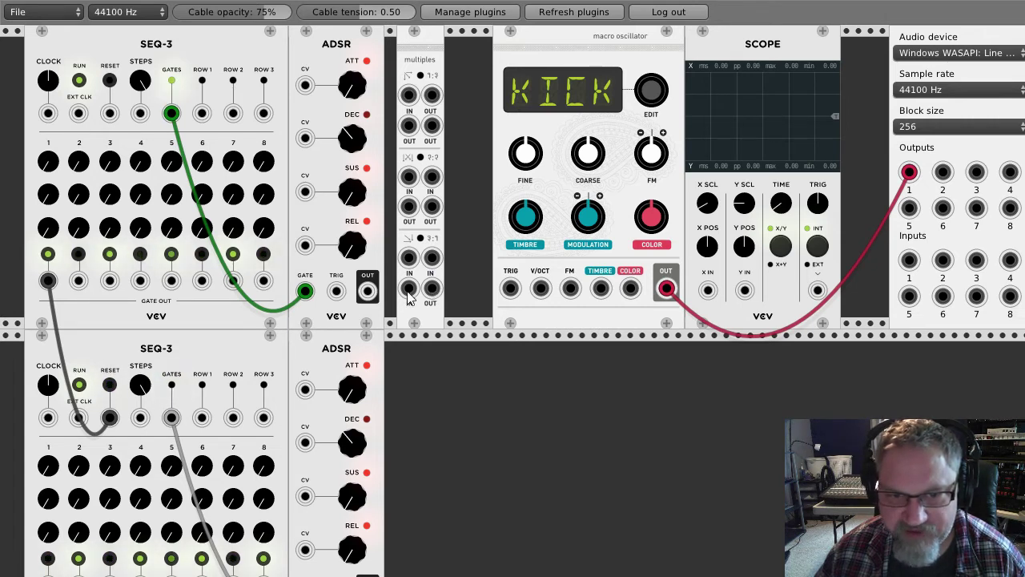
Step: Patch both ADSR outputs into the two INs of the Multiples' lowest section and its OUT to the Macro Oscillator's TRIG
{"action": "scroll", "coordinate": [440, 300], "scroll_direction": "down", "scroll_amount": 2}
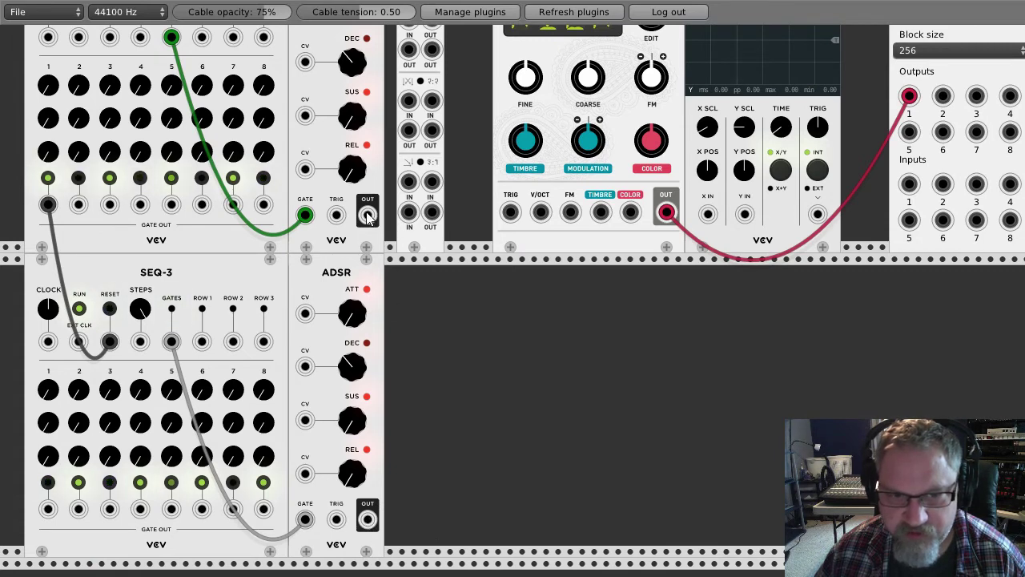
{"action": "left_click_drag", "start_coordinate": [367, 215], "coordinate": [409, 181]}
{"action": "left_click_drag", "start_coordinate": [370, 516], "coordinate": [430, 181]}
{"action": "scroll", "coordinate": [470, 243], "scroll_direction": "up", "scroll_amount": 2}
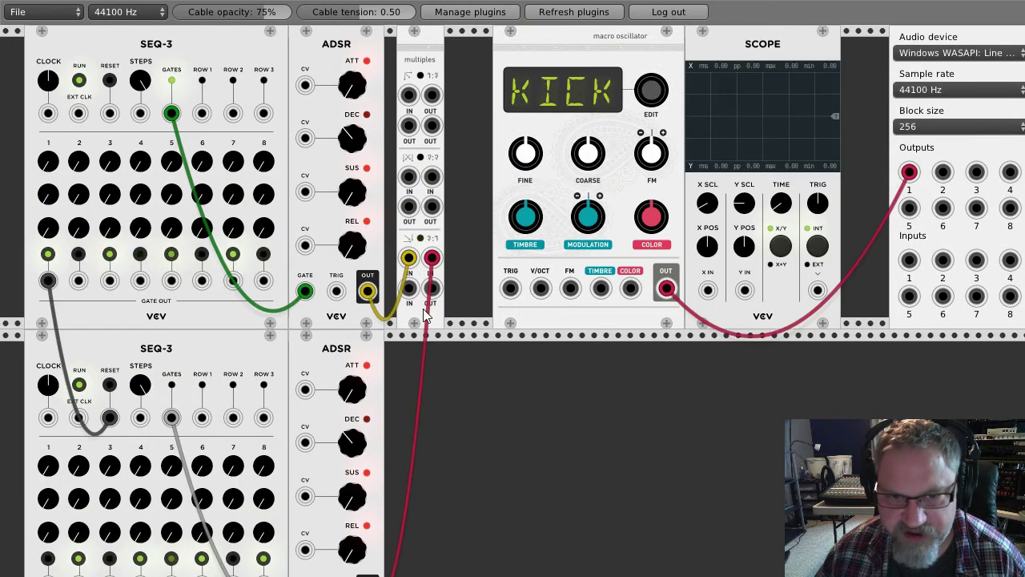
{"action": "left_click_drag", "start_coordinate": [431, 290], "coordinate": [510, 289]}
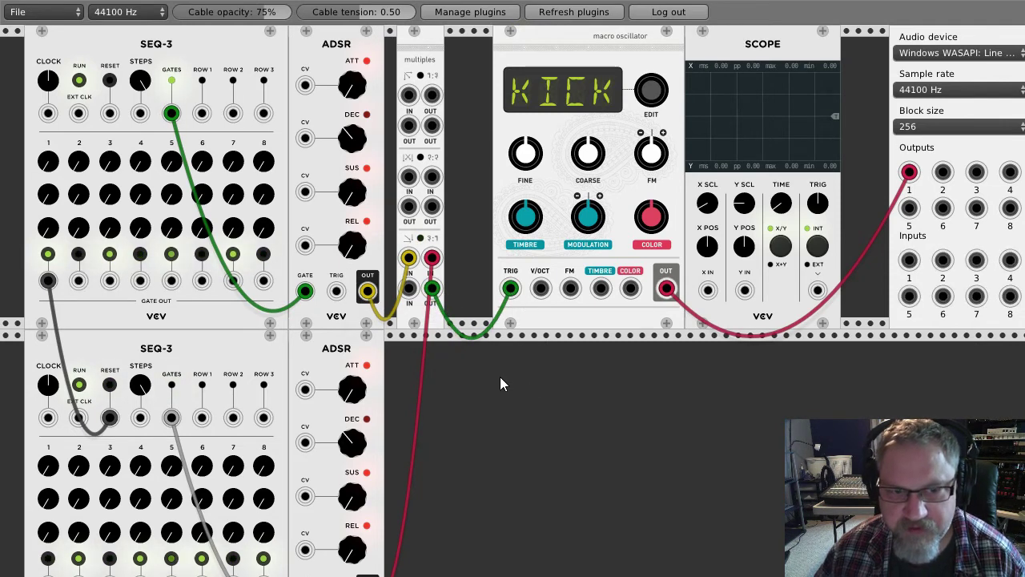
Step: Reroute the combined triggers into the Multiples' uppermost section, patching its outputs to the Macro Oscillator's TRIG and the Scope's X IN
{"action": "scroll", "coordinate": [276, 366], "scroll_direction": "down", "scroll_amount": 2}
{"action": "scroll", "coordinate": [142, 359], "scroll_direction": "up", "scroll_amount": 2}
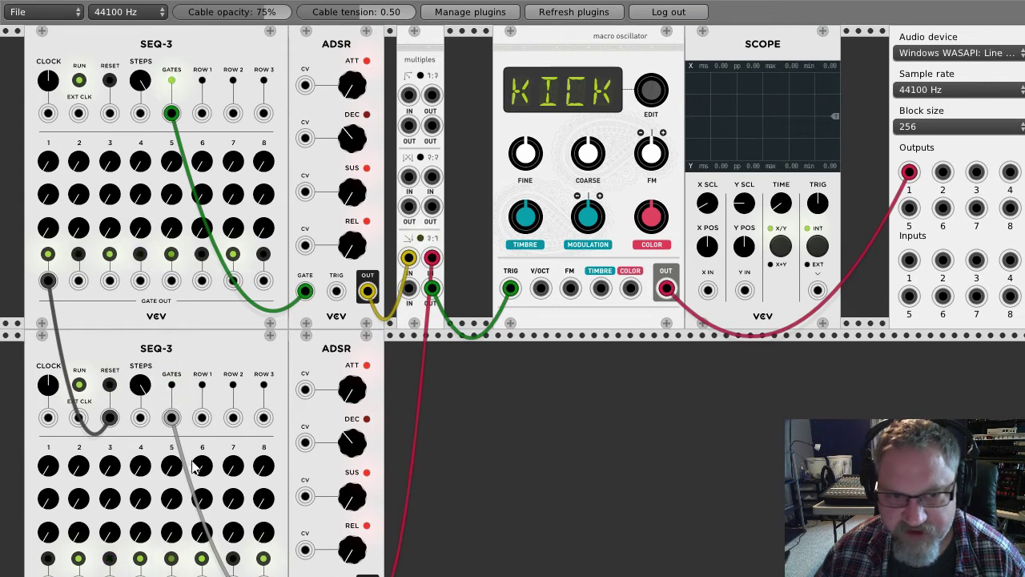
{"action": "scroll", "coordinate": [509, 353], "scroll_direction": "down", "scroll_amount": 2}
{"action": "scroll", "coordinate": [509, 353], "scroll_direction": "up", "scroll_amount": 2}
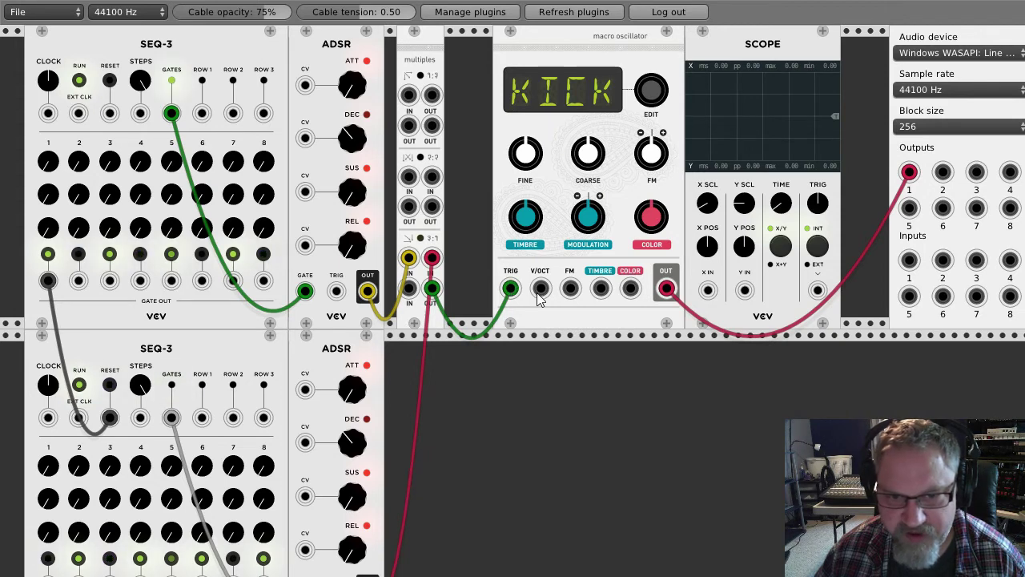
{"action": "mouse_move", "coordinate": [511, 289]}
{"action": "left_mouse_down"}
{"action": "mouse_move", "coordinate": [473, 346]}
{"action": "mouse_move", "coordinate": [451, 116]}
{"action": "mouse_move", "coordinate": [409, 99]}
{"action": "mouse_move", "coordinate": [410, 128]}
{"action": "mouse_move", "coordinate": [512, 281]}
{"action": "left_mouse_up"}
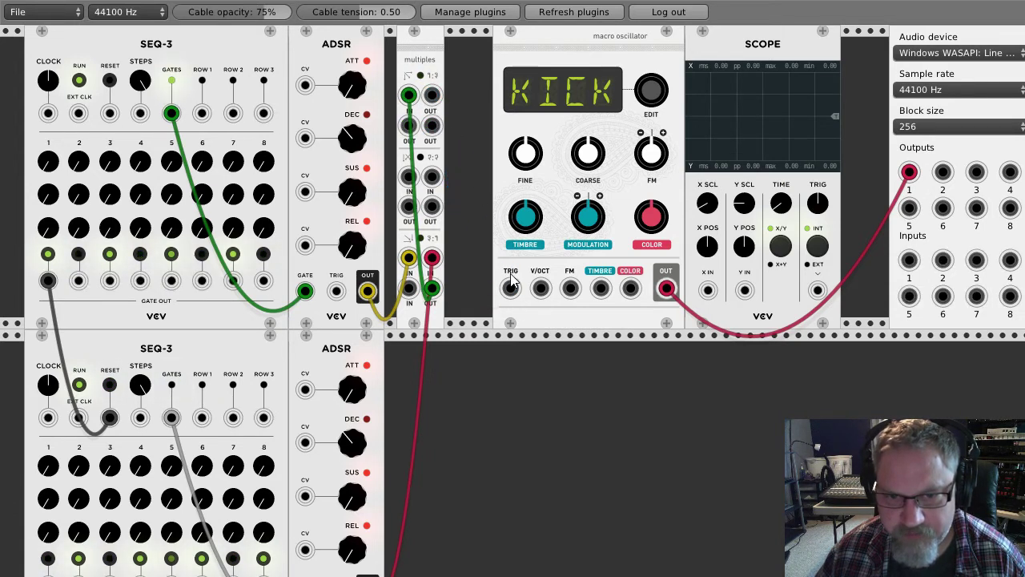
{"action": "left_click_drag", "start_coordinate": [432, 124], "coordinate": [510, 288]}
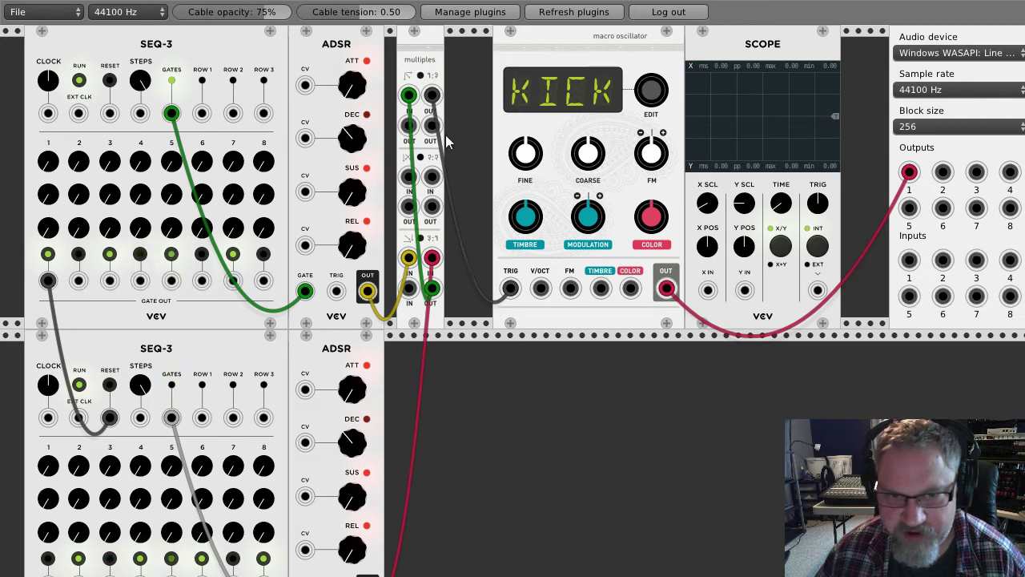
{"action": "mouse_move", "coordinate": [432, 125]}
{"action": "left_mouse_down"}
{"action": "mouse_move", "coordinate": [708, 336]}
{"action": "mouse_move", "coordinate": [707, 290]}
{"action": "left_mouse_up"}
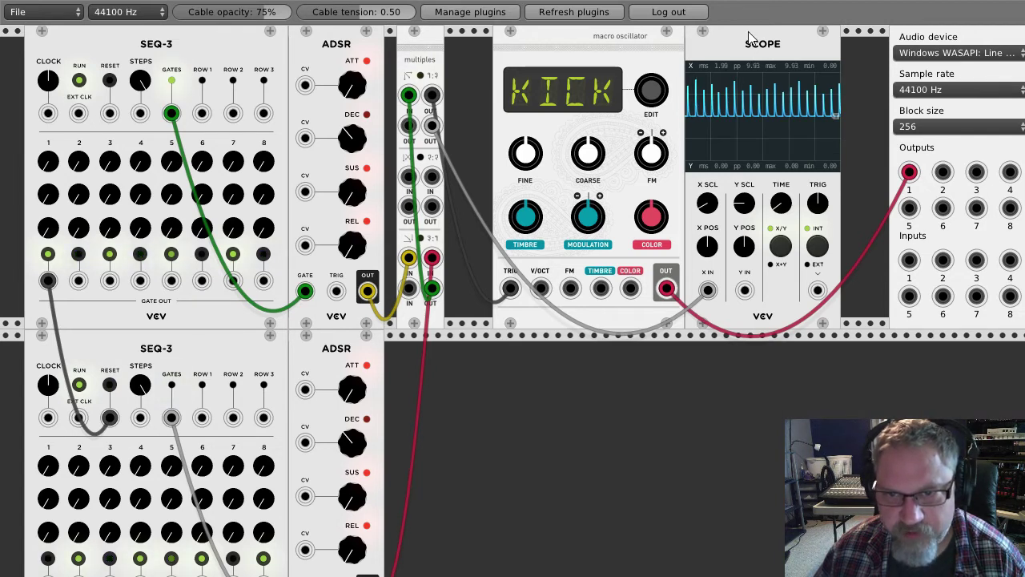
Step: Pack the modules of both rows together toward the audio interface, and try a longer attack on the lower ADSR
{"action": "left_click_drag", "start_coordinate": [765, 53], "coordinate": [813, 52]}
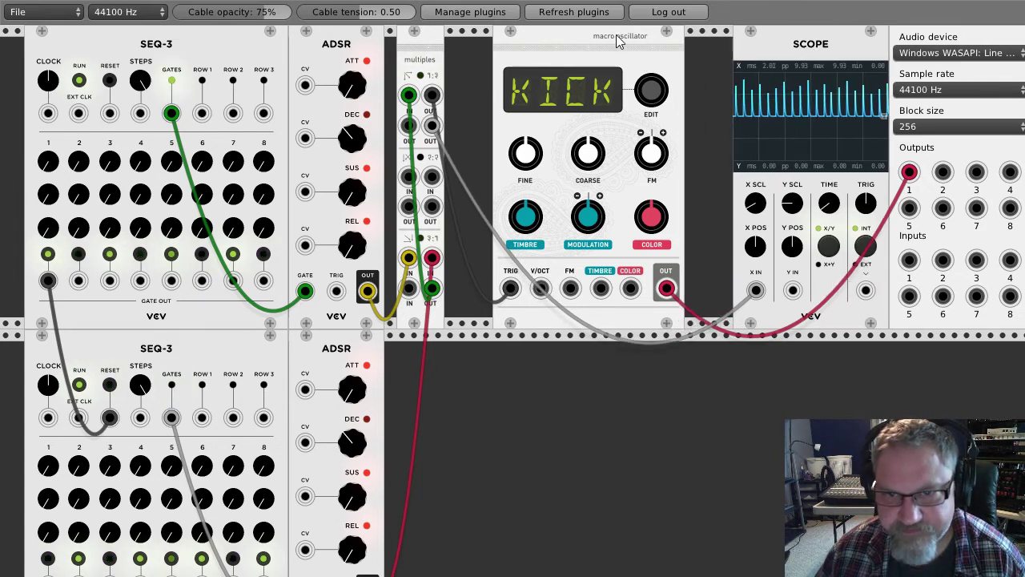
{"action": "left_click_drag", "start_coordinate": [616, 34], "coordinate": [661, 44]}
{"action": "left_click_drag", "start_coordinate": [431, 37], "coordinate": [527, 38]}
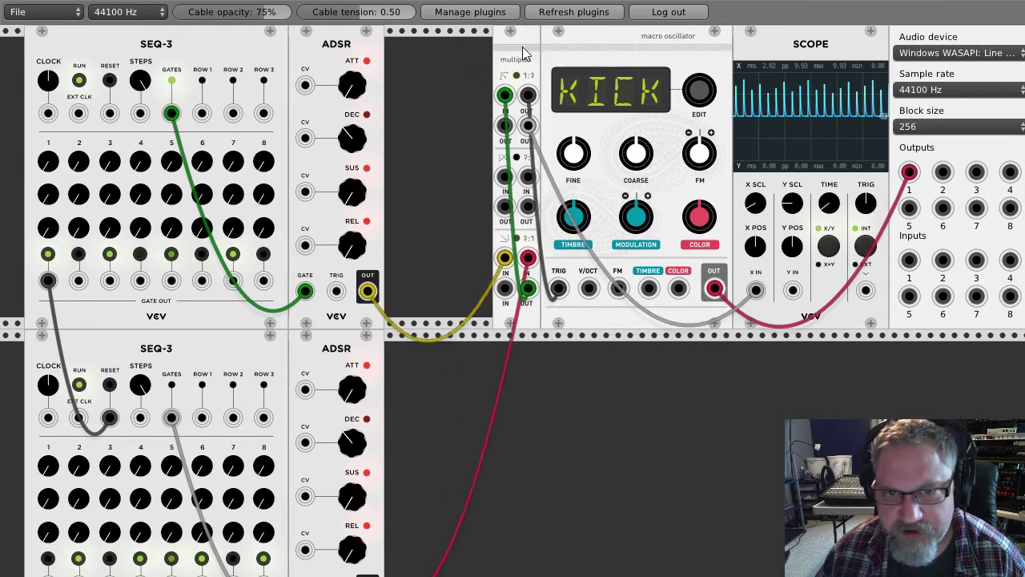
{"action": "left_click_drag", "start_coordinate": [336, 46], "coordinate": [443, 47]}
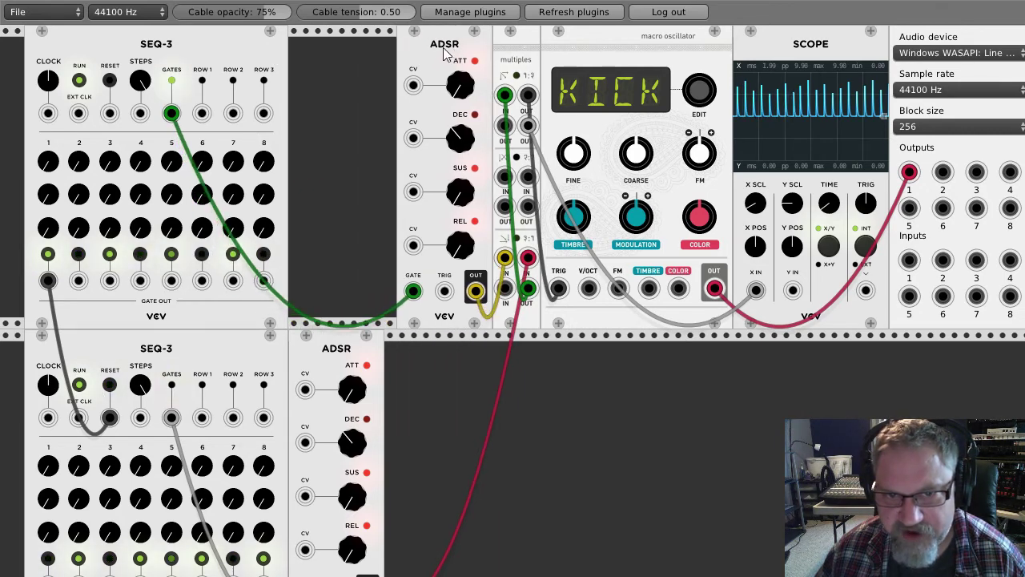
{"action": "left_click_drag", "start_coordinate": [234, 44], "coordinate": [340, 47]}
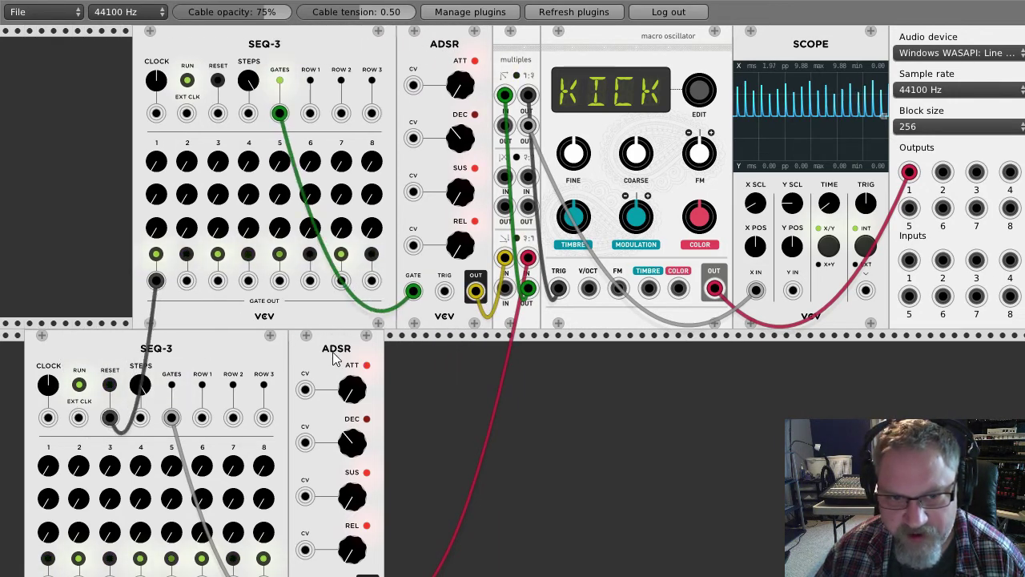
{"action": "left_click_drag", "start_coordinate": [336, 350], "coordinate": [430, 347]}
{"action": "left_click_drag", "start_coordinate": [236, 338], "coordinate": [346, 336]}
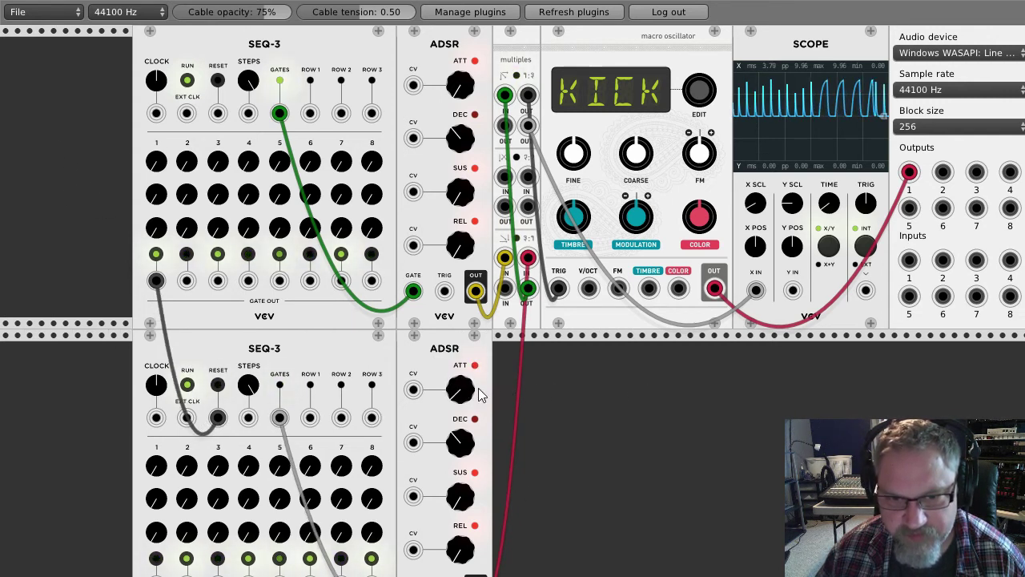
{"action": "left_click_drag", "start_coordinate": [478, 388], "coordinate": [478, 383]}
Step: Add a Tidal Modulator below the Macro Oscillator and move the Scope down into the same row
{"action": "right_click", "coordinate": [622, 379]}
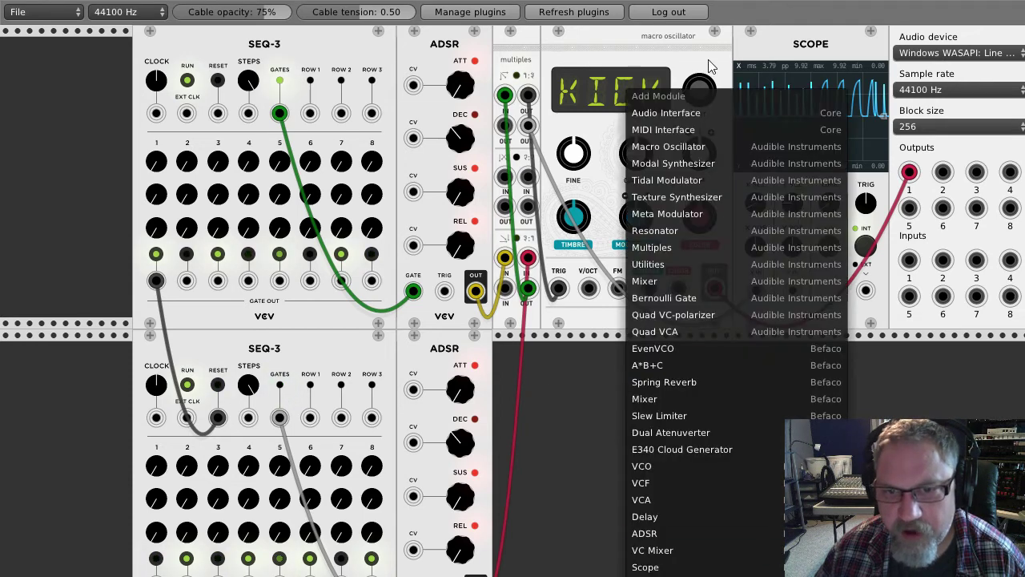
{"action": "left_click", "coordinate": [679, 179]}
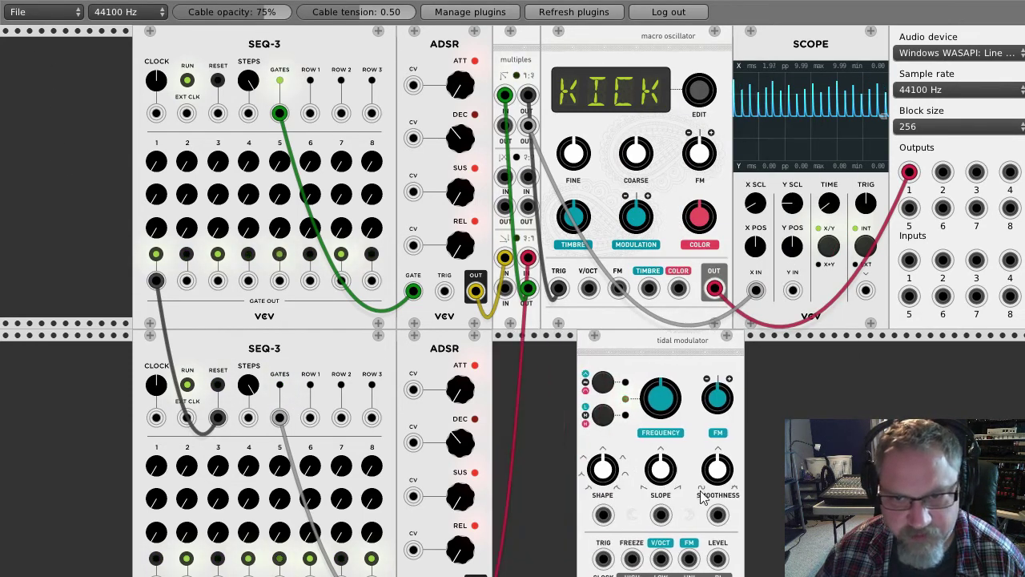
{"action": "key", "text": "Delete"}
{"action": "left_click", "coordinate": [595, 436]}
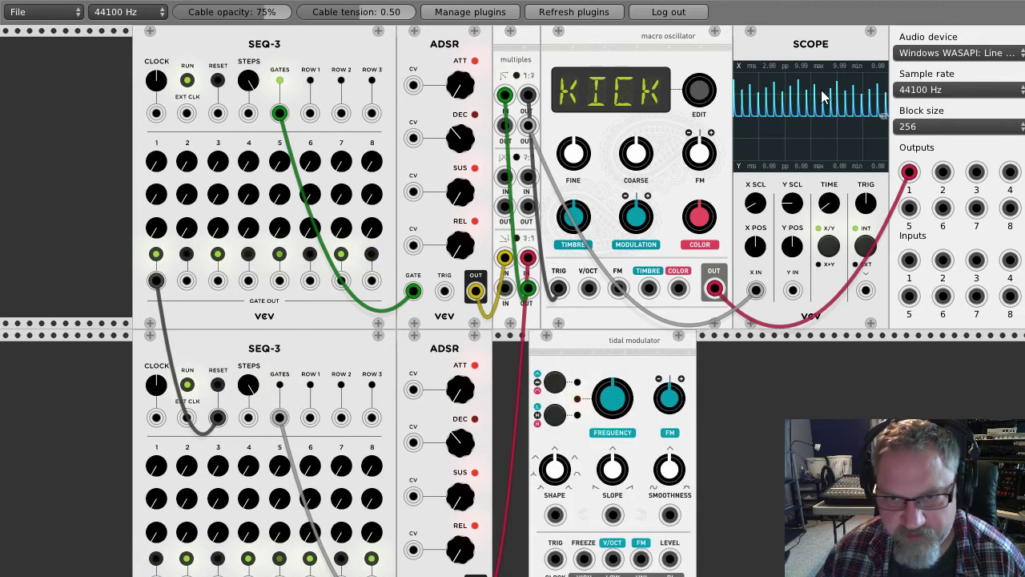
{"action": "left_click_drag", "start_coordinate": [808, 62], "coordinate": [765, 374]}
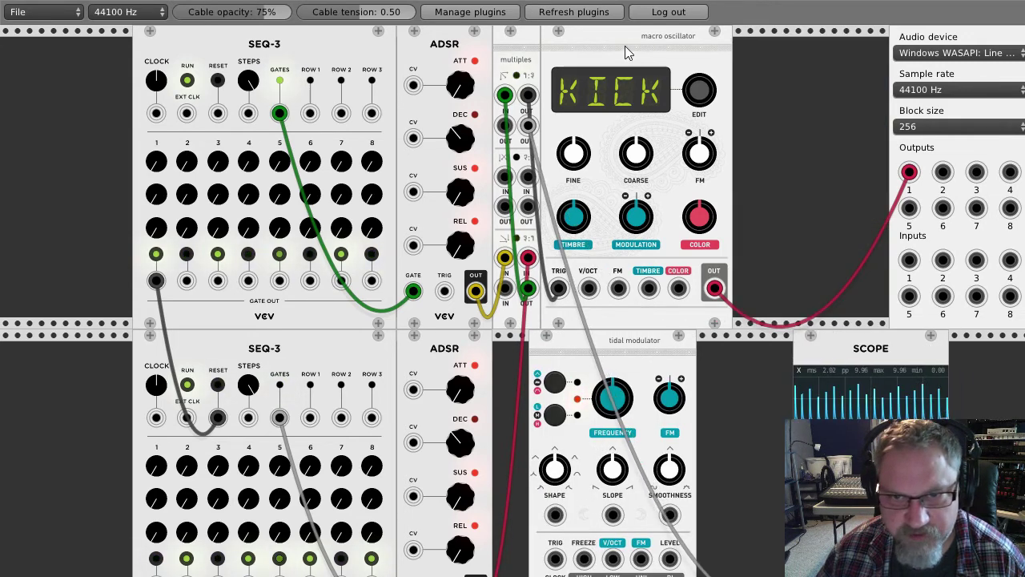
Step: Shift the upper row's modules toward the audio interface and place the Tidal Modulator ahead of the upper SEQ-3
{"action": "left_click_drag", "start_coordinate": [624, 46], "coordinate": [744, 45]}
{"action": "left_click_drag", "start_coordinate": [506, 42], "coordinate": [627, 38]}
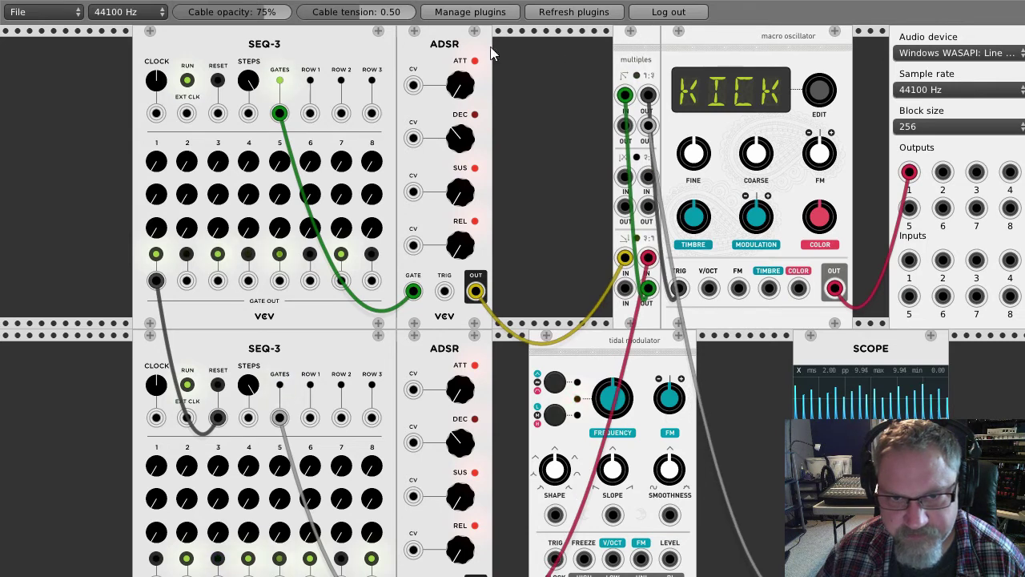
{"action": "left_click_drag", "start_coordinate": [458, 60], "coordinate": [578, 58]}
{"action": "left_click_drag", "start_coordinate": [386, 55], "coordinate": [506, 55]}
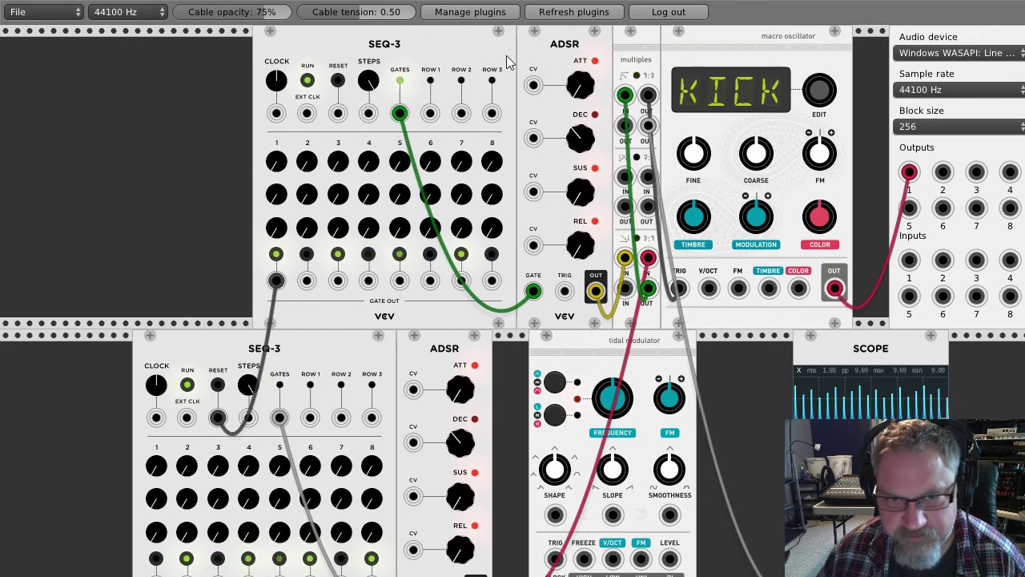
{"action": "left_click_drag", "start_coordinate": [600, 383], "coordinate": [90, 130]}
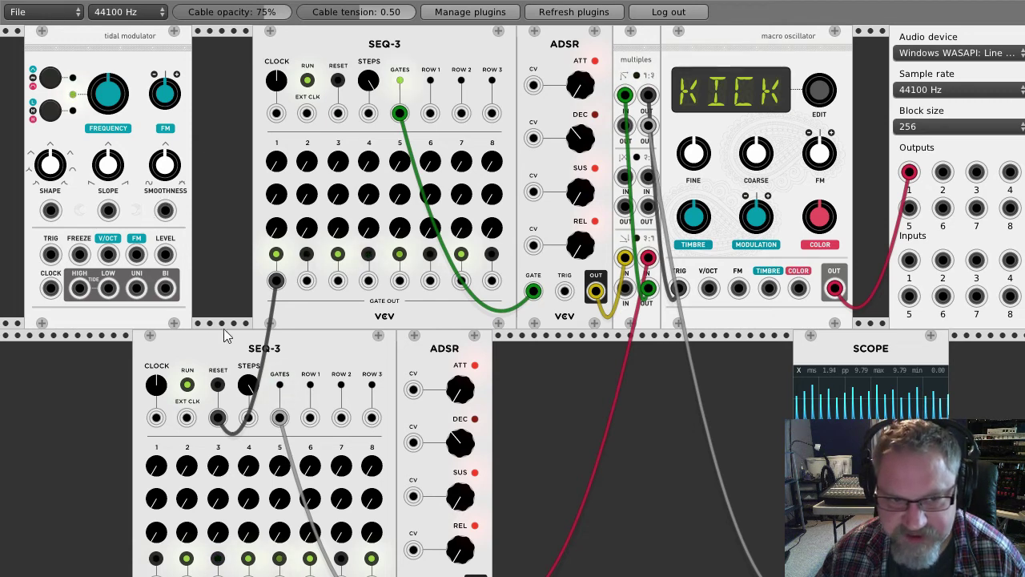
Step: Add a Multiples beside the Tidal Modulator and route its BI output through it to the EXT CLK inputs of both SEQ-3 modules
{"action": "left_click_drag", "start_coordinate": [165, 290], "coordinate": [307, 113]}
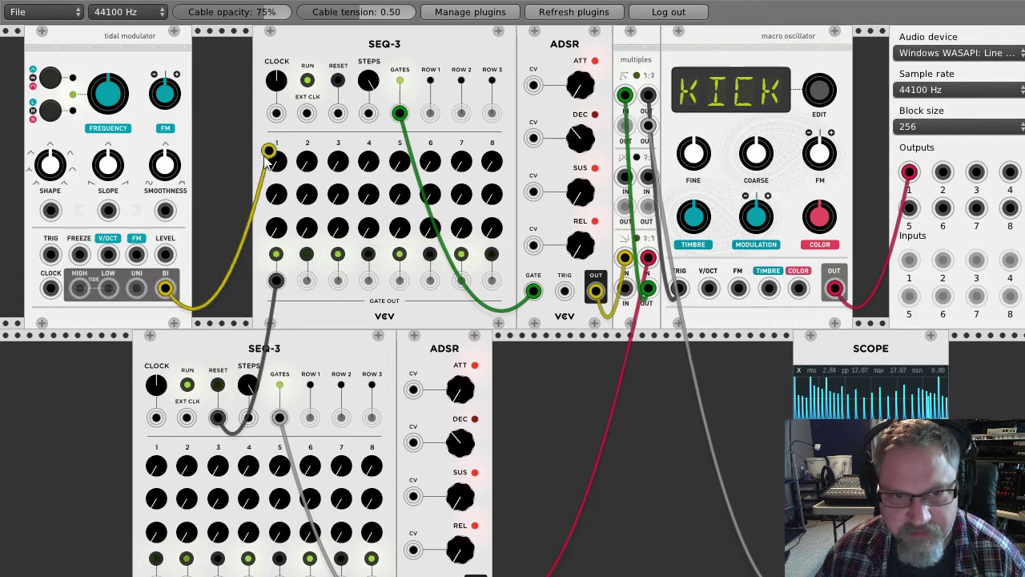
{"action": "right_click", "coordinate": [216, 91]}
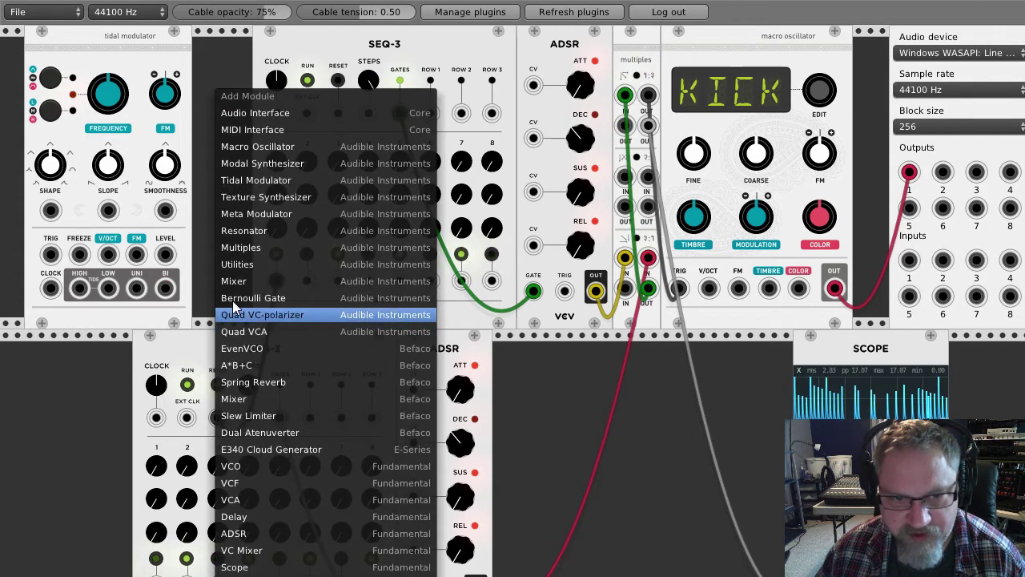
{"action": "left_click", "coordinate": [249, 247]}
{"action": "left_click_drag", "start_coordinate": [165, 288], "coordinate": [307, 113]}
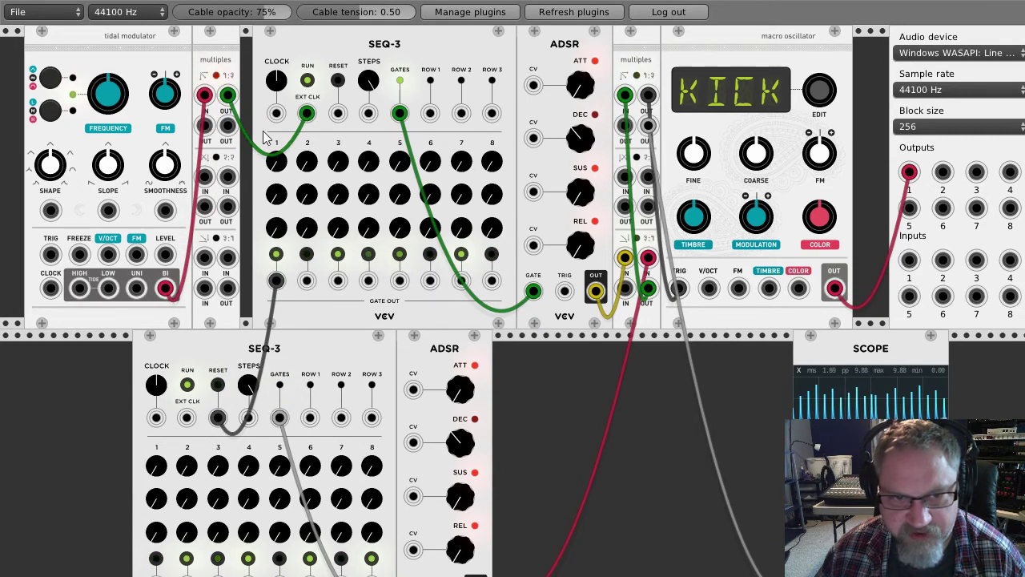
{"action": "left_click_drag", "start_coordinate": [211, 131], "coordinate": [196, 425]}
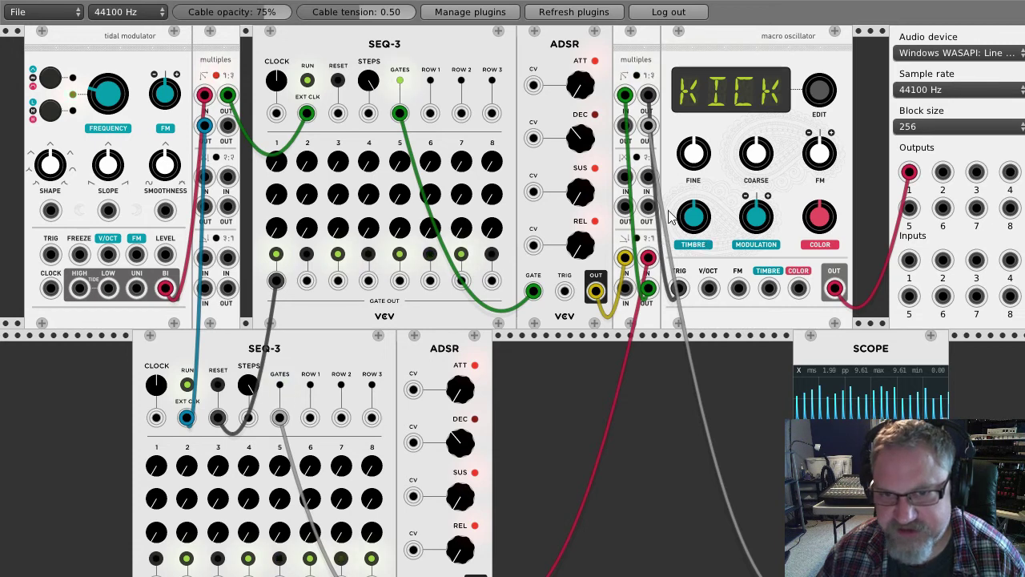
Step: Open the larger kick, snare and cymbal patch and set its audio device to Windows WASAPI: Line 1/2 (M-Audio MobilePre) (0 in, 2 out)
{"action": "left_click", "coordinate": [44, 12]}
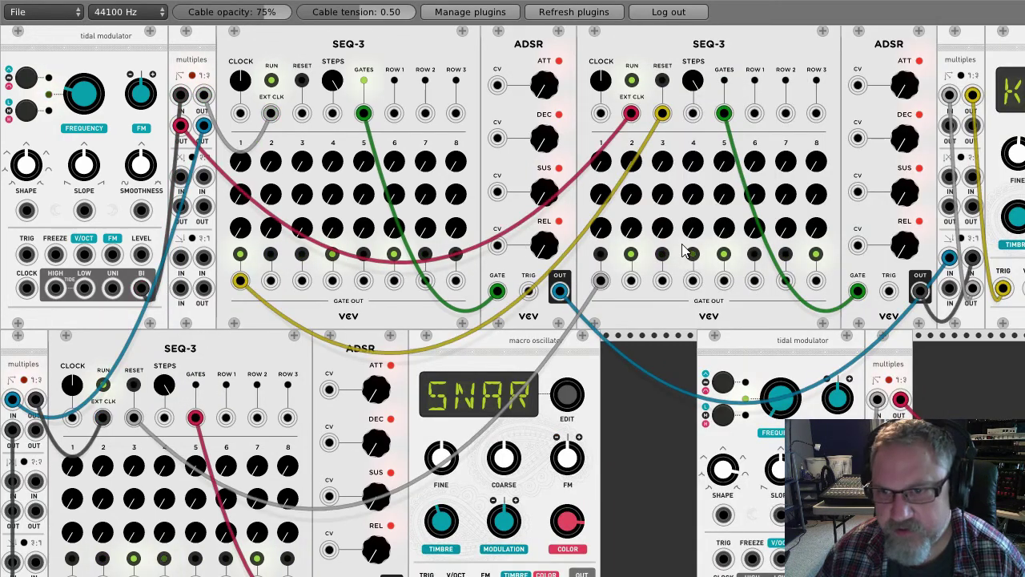
{"action": "scroll", "coordinate": [683, 249], "scroll_direction": "right", "scroll_amount": 10}
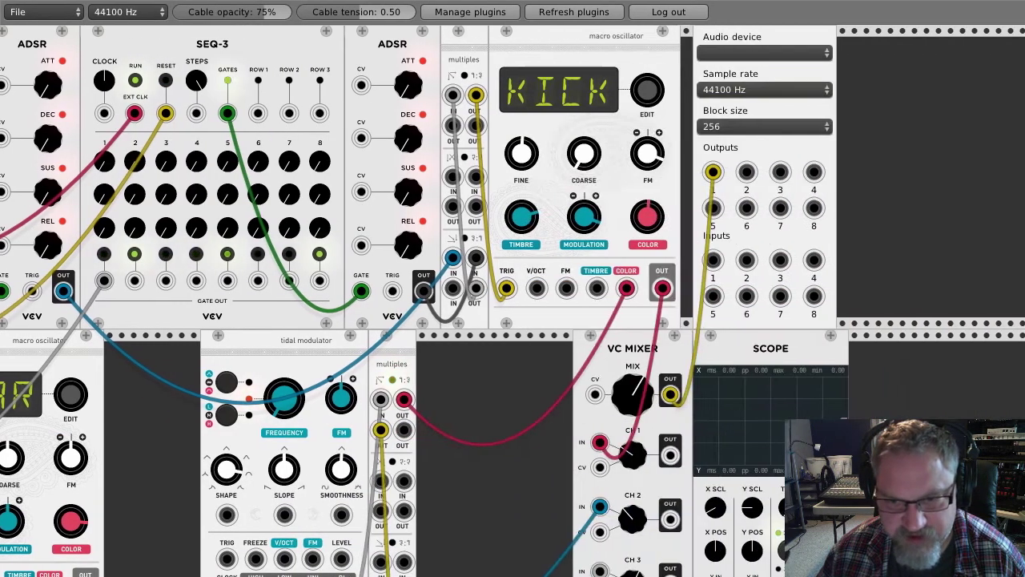
{"action": "scroll", "coordinate": [512, 302], "scroll_direction": "right", "scroll_amount": 1}
{"action": "left_click", "coordinate": [704, 53]}
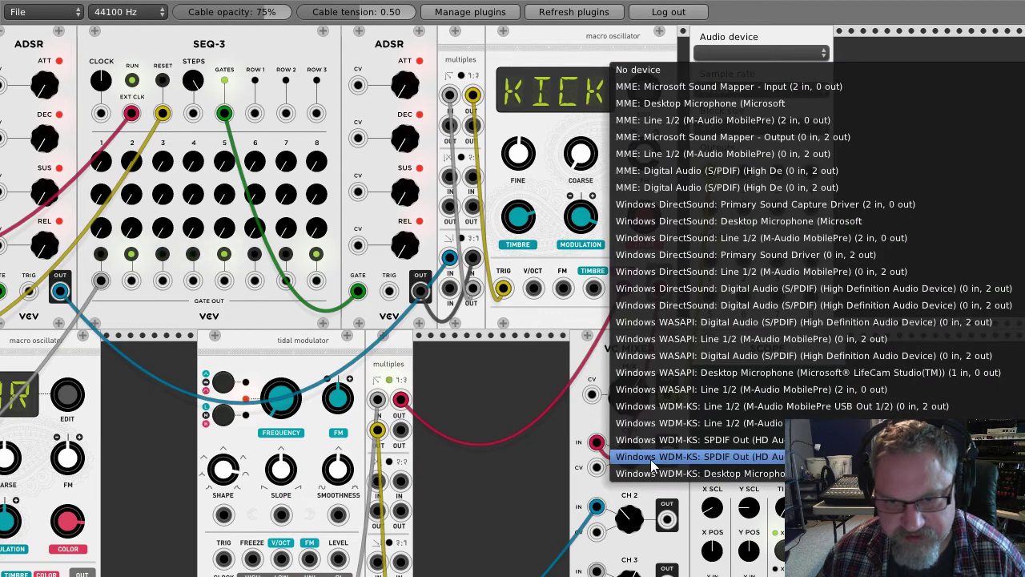
{"action": "left_click", "coordinate": [723, 339]}
Step: Examine how the drum patch routes clocks, sequencers and ADSRs to the kick, snare and cymbal oscillators and on to the VC Mixer
{"action": "scroll", "coordinate": [512, 301], "scroll_direction": "left", "scroll_amount": 7}
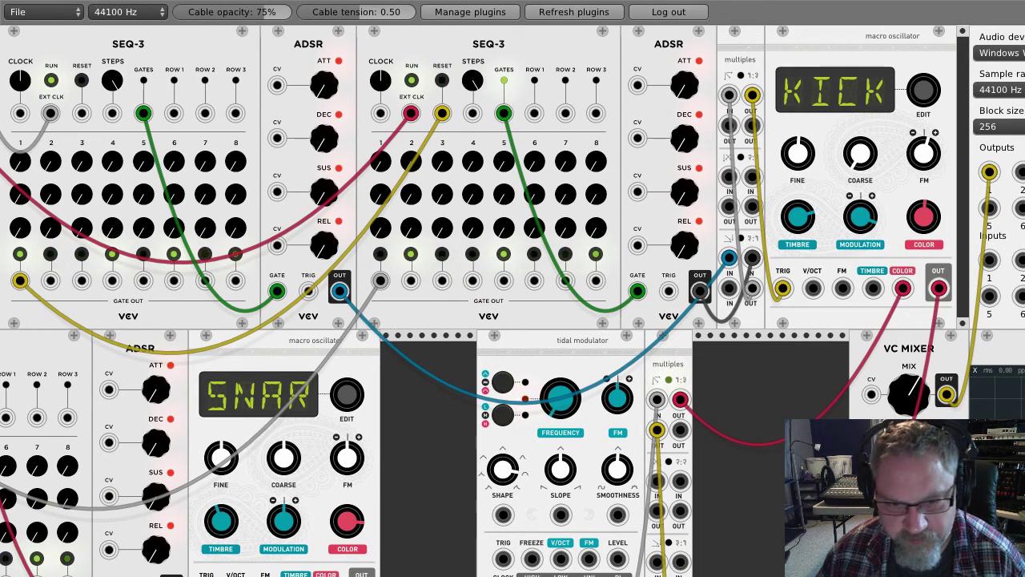
{"action": "scroll", "coordinate": [512, 302], "scroll_direction": "left", "scroll_amount": 6}
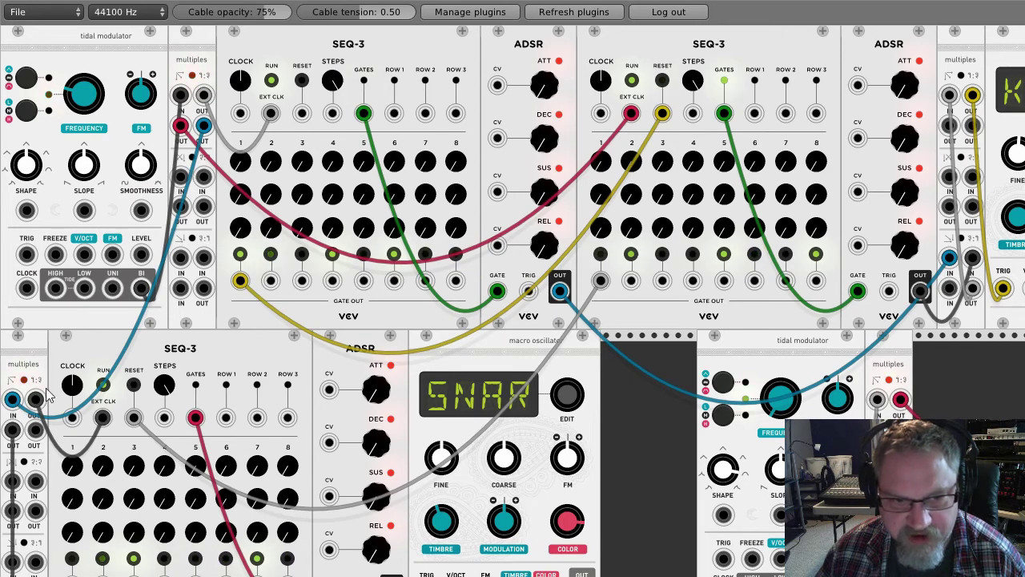
{"action": "scroll", "coordinate": [512, 395], "scroll_direction": "down", "scroll_amount": 10}
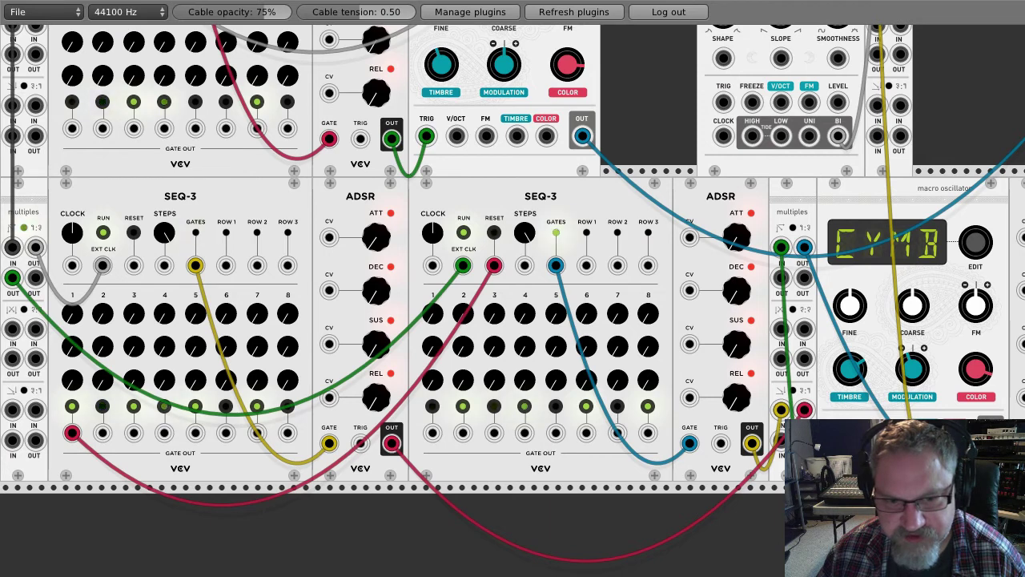
{"action": "scroll", "coordinate": [304, 502], "scroll_direction": "right", "scroll_amount": 6}
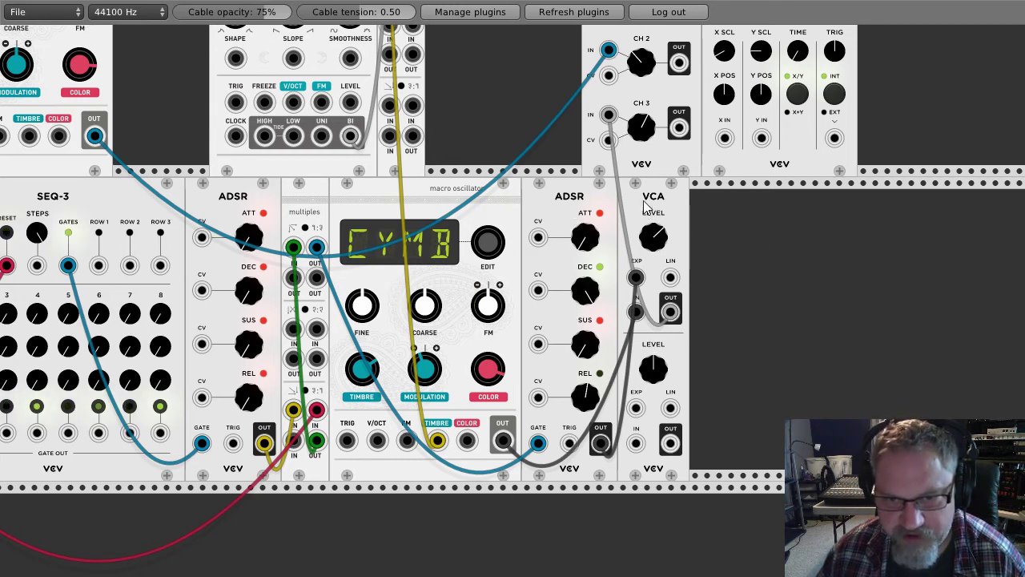
{"action": "scroll", "coordinate": [721, 270], "scroll_direction": "up", "scroll_amount": 5}
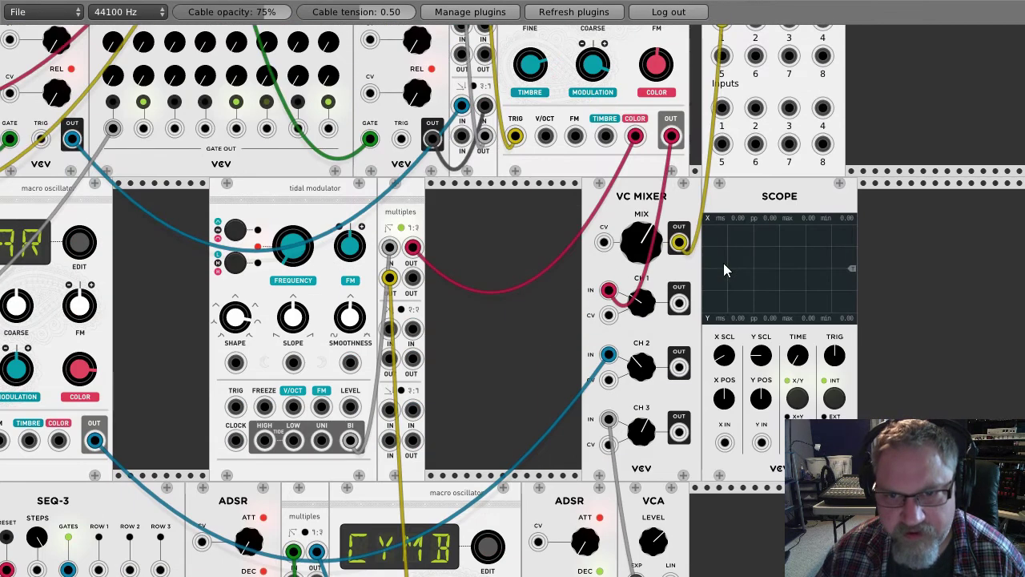
{"action": "scroll", "coordinate": [716, 265], "scroll_direction": "up", "scroll_amount": 4}
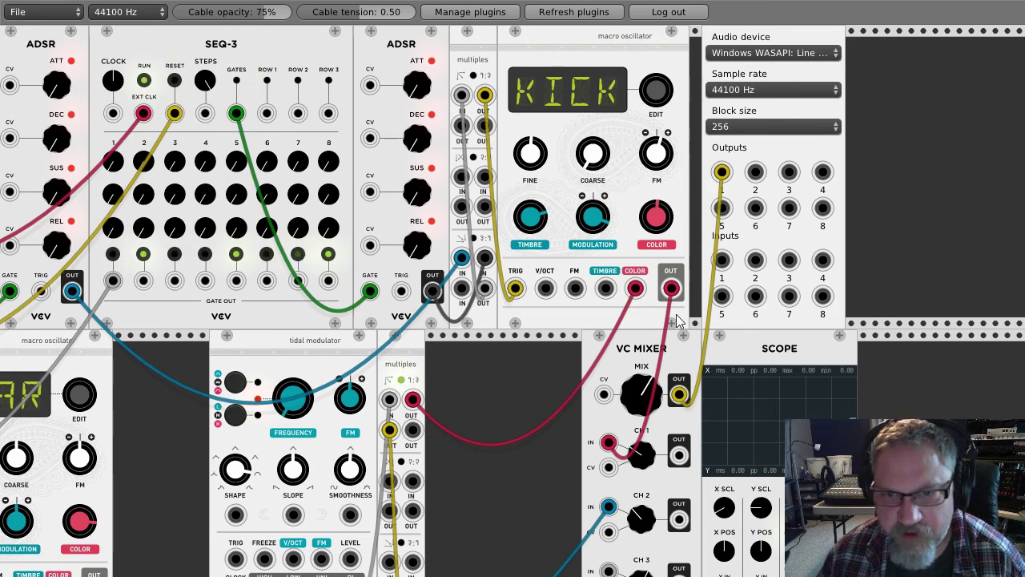
{"action": "scroll", "coordinate": [512, 300], "scroll_direction": "left", "scroll_amount": 7}
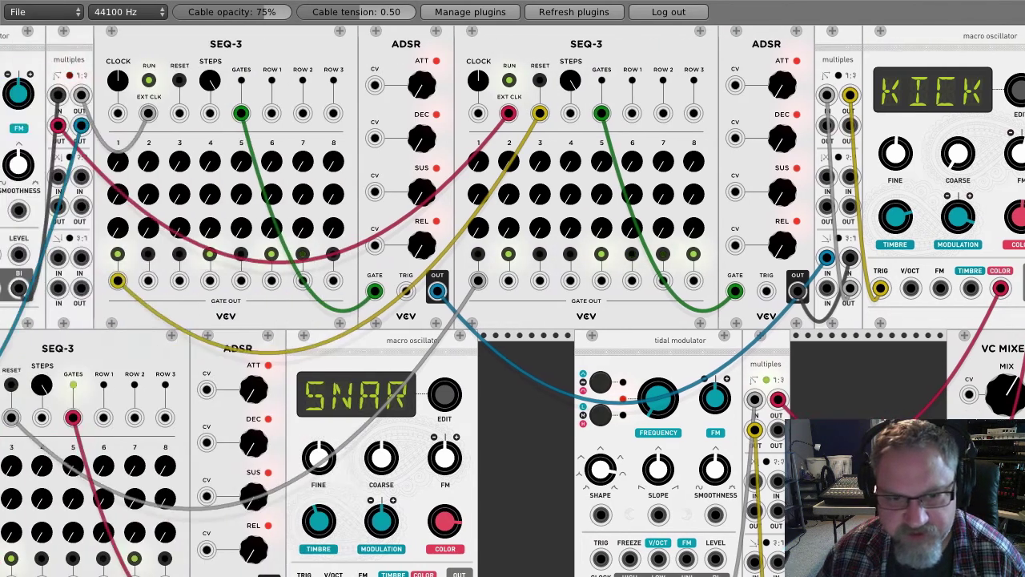
{"action": "scroll", "coordinate": [855, 373], "scroll_direction": "down", "scroll_amount": 7}
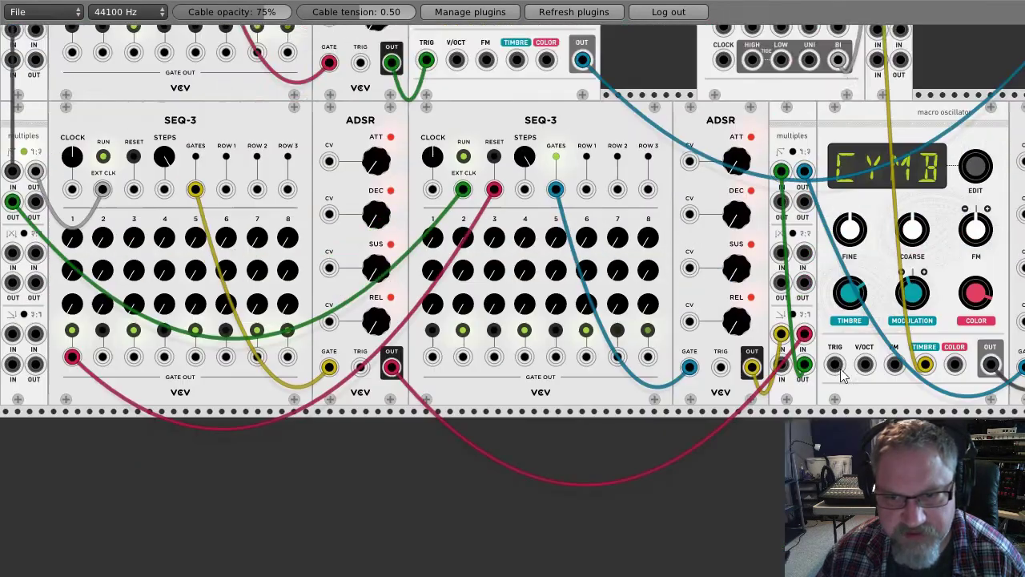
{"action": "scroll", "coordinate": [842, 376], "scroll_direction": "up", "scroll_amount": 10}
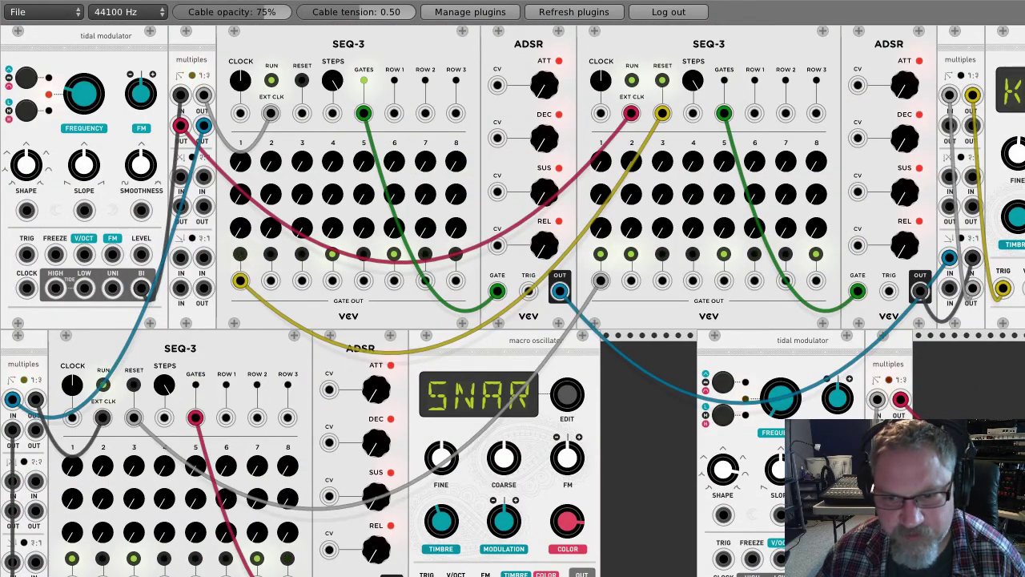
{"action": "scroll", "coordinate": [623, 565], "scroll_direction": "right", "scroll_amount": 8}
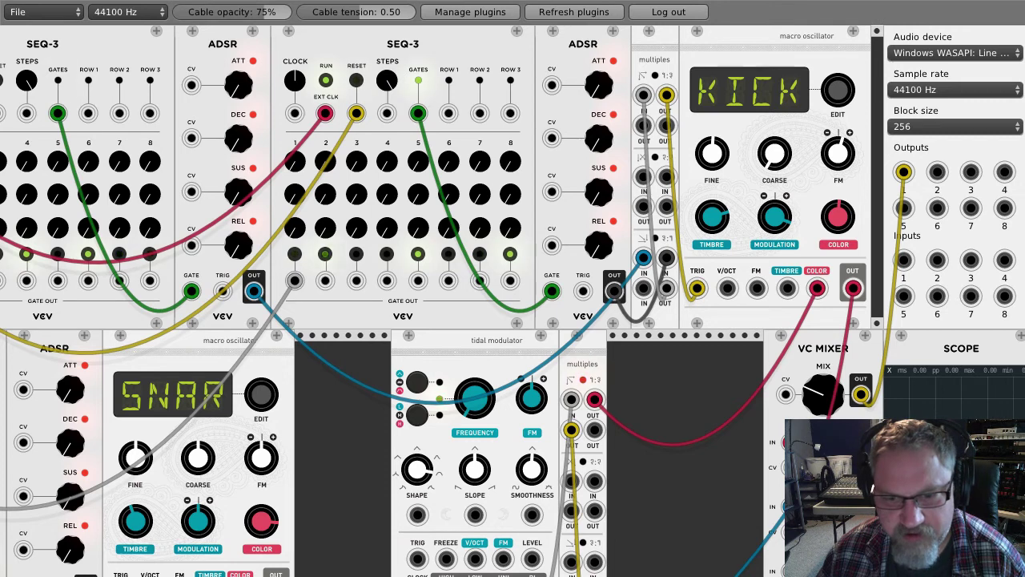
{"action": "scroll", "coordinate": [467, 114], "scroll_direction": "left", "scroll_amount": 8}
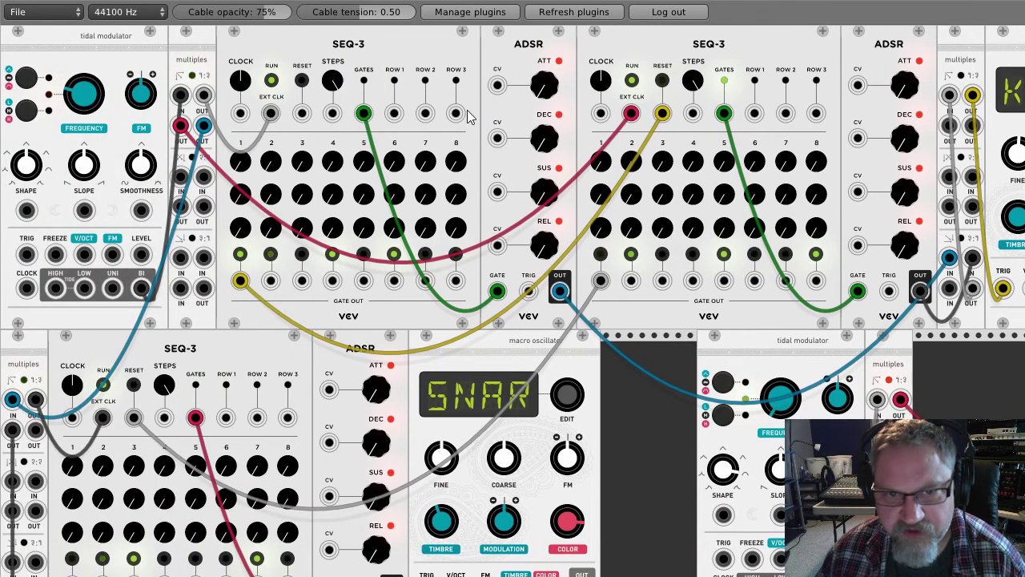